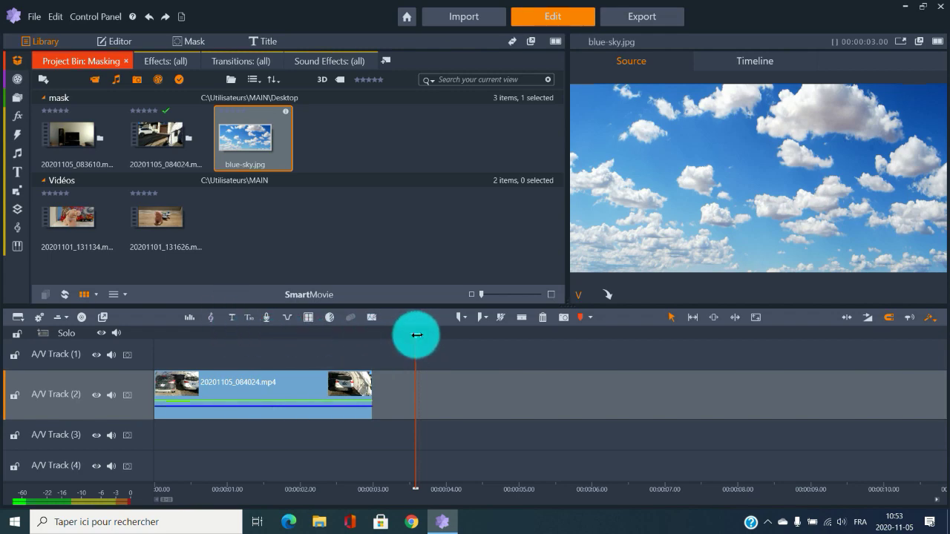
From the timeline's start, open the Motion Track Editor for car clip 20201105_084024.mp4.
{"action": "left_click_drag", "start_coordinate": [417, 335], "coordinate": [261, 336]}
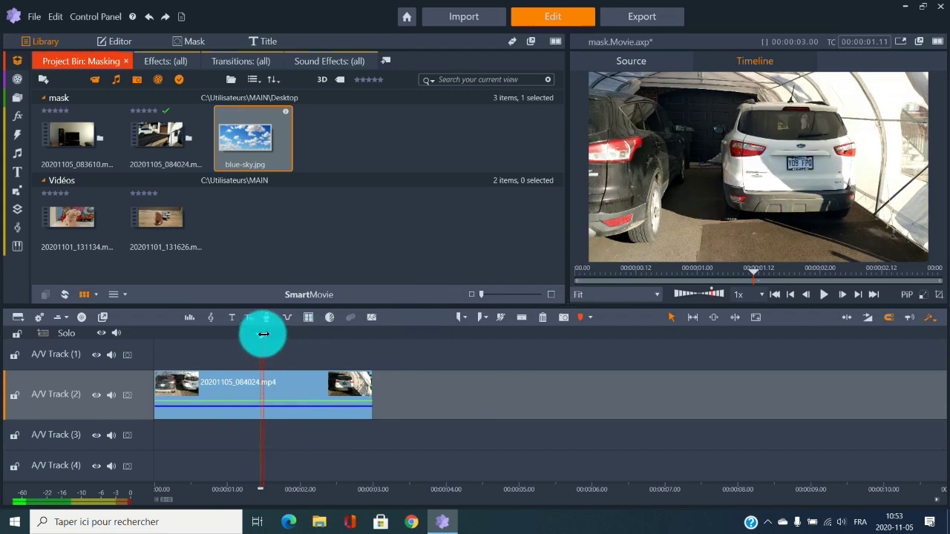
{"action": "left_click_drag", "start_coordinate": [263, 334], "coordinate": [135, 335]}
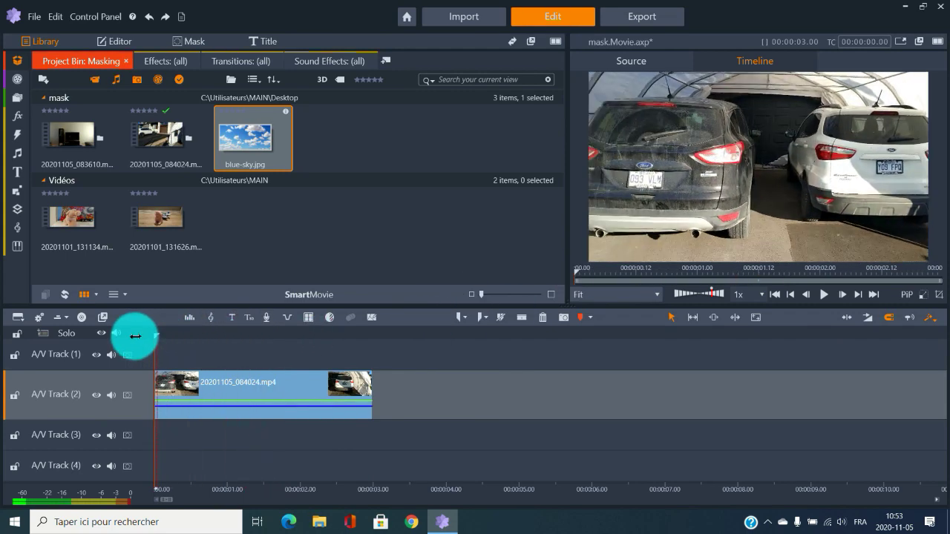
{"action": "left_click", "coordinate": [256, 384]}
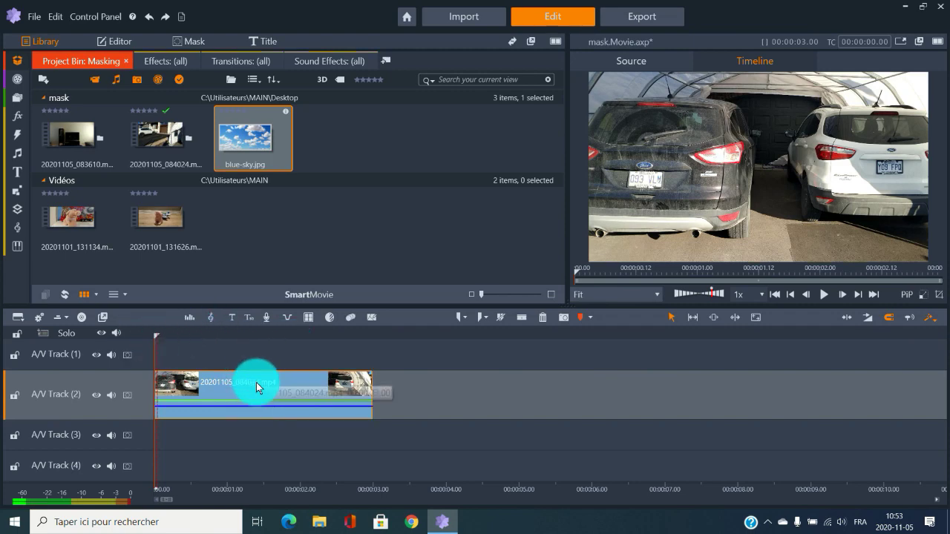
{"action": "left_click", "coordinate": [353, 318]}
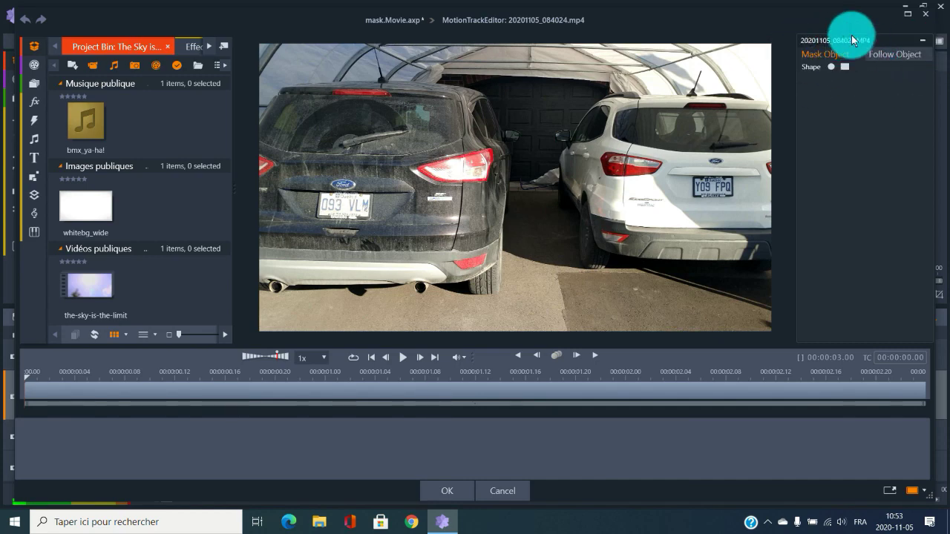
Create rectangular Mask Object (1) with Mosaic at amount 25 and Perspective motion.
{"action": "left_click", "coordinate": [830, 68]}
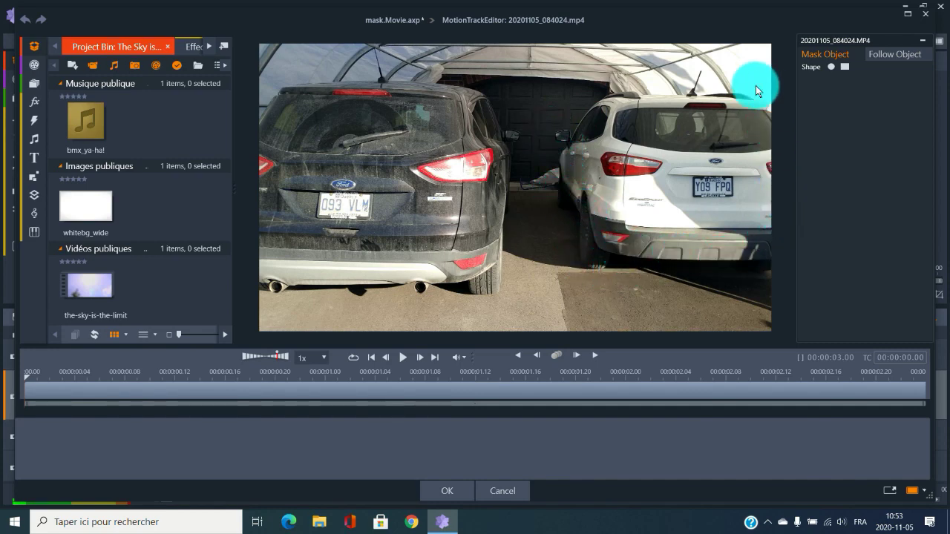
{"action": "left_click", "coordinate": [845, 67]}
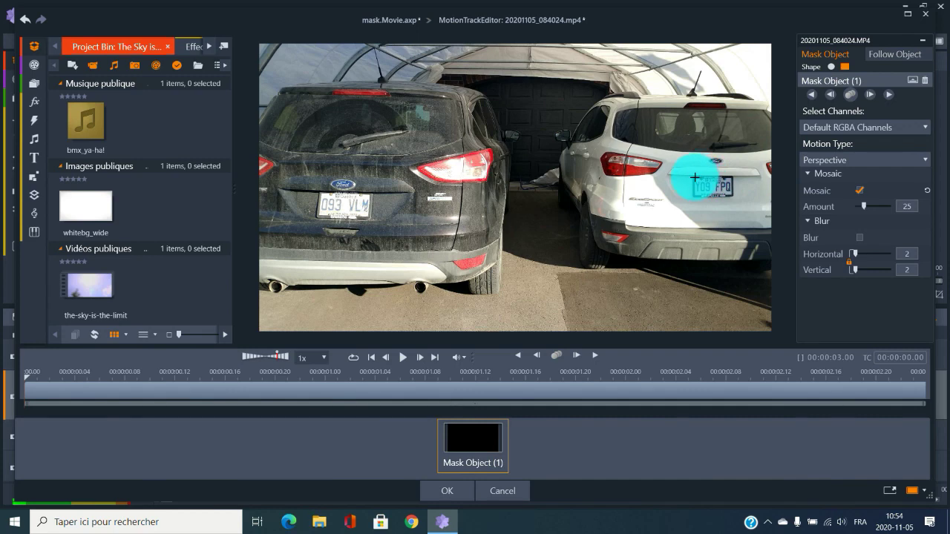
Draw the mosaic rectangle over the white car's rear licence plate and position it.
{"action": "left_click_drag", "start_coordinate": [692, 176], "coordinate": [735, 199]}
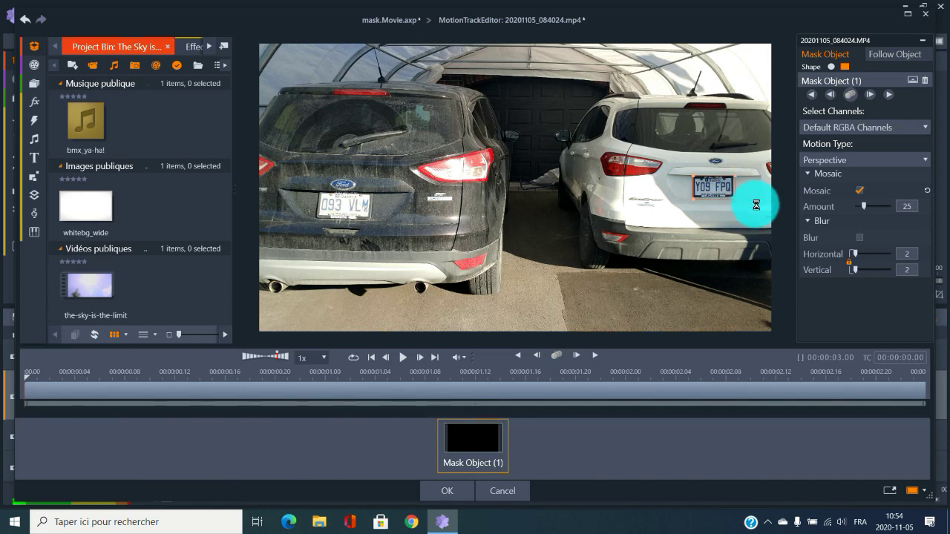
{"action": "left_click_drag", "start_coordinate": [764, 189], "coordinate": [720, 197]}
{"action": "left_click_drag", "start_coordinate": [7, 395], "coordinate": [30, 388]}
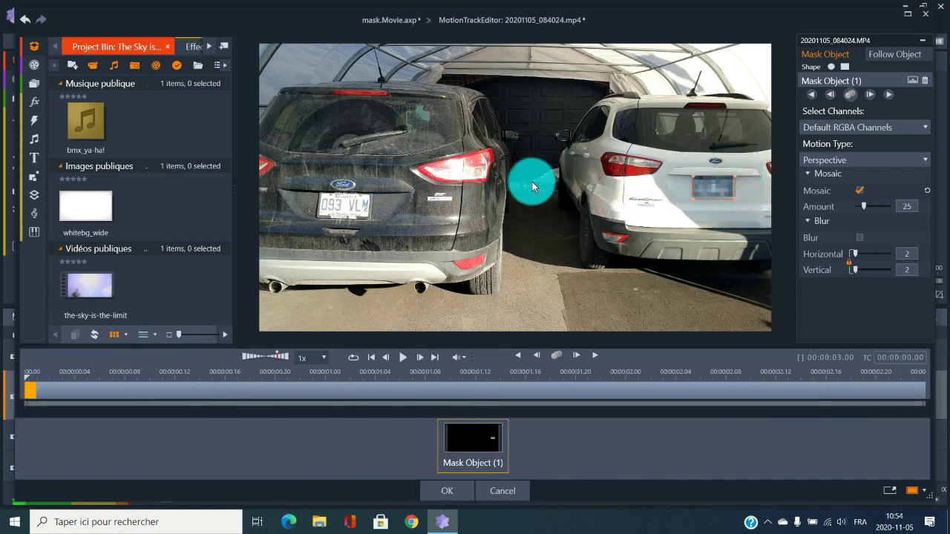
Track the plate mask through all 72 frames of the clip.
{"action": "left_click", "coordinate": [715, 195]}
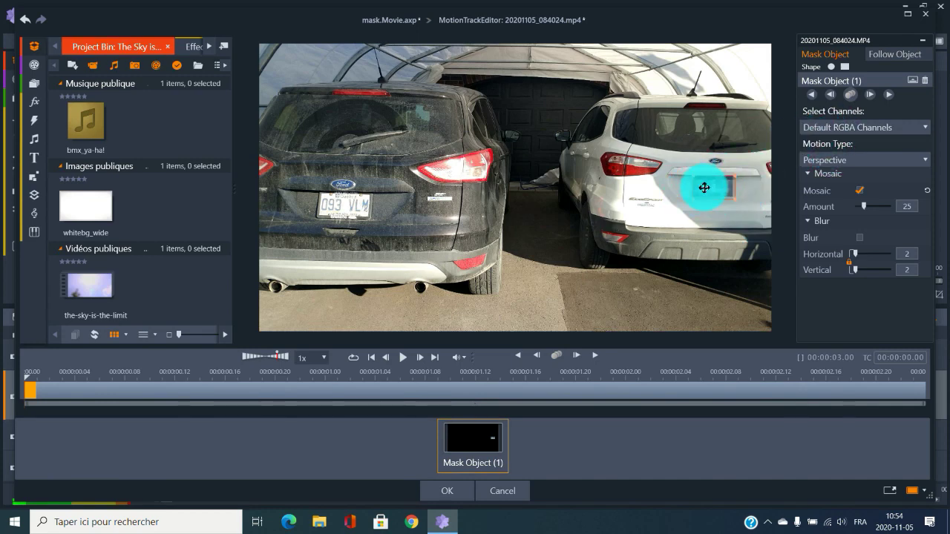
{"action": "left_click", "coordinate": [851, 95]}
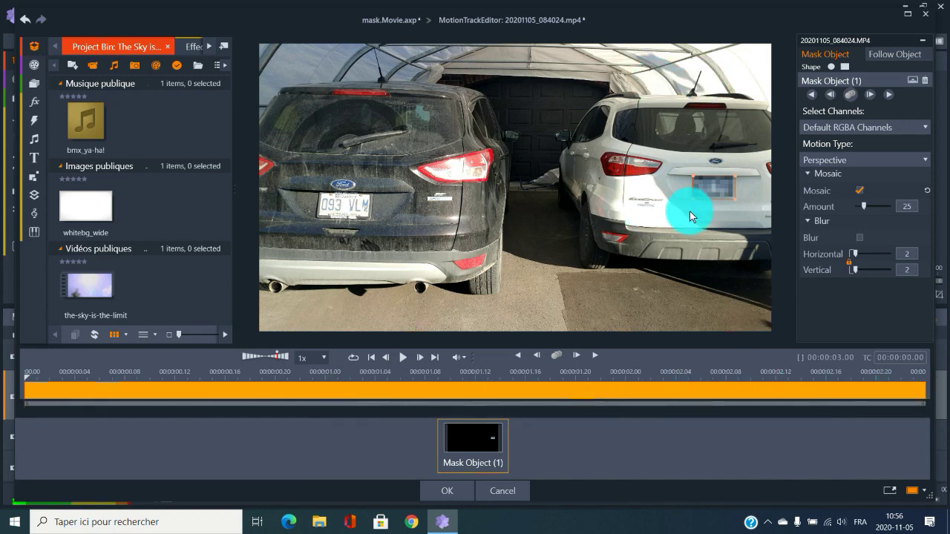
Accept the tracked mask and play back the car clip with the plate pixelated.
{"action": "left_click", "coordinate": [449, 490]}
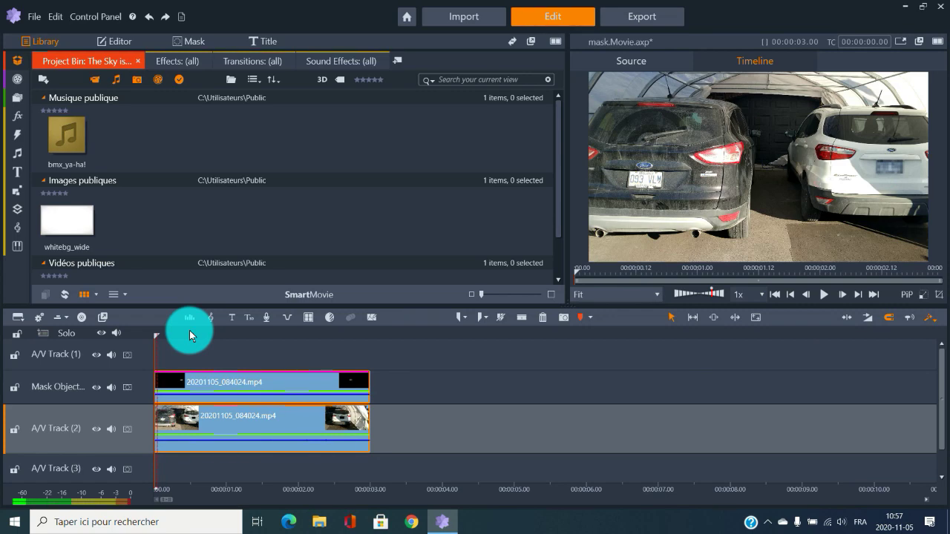
{"action": "left_click", "coordinate": [821, 294]}
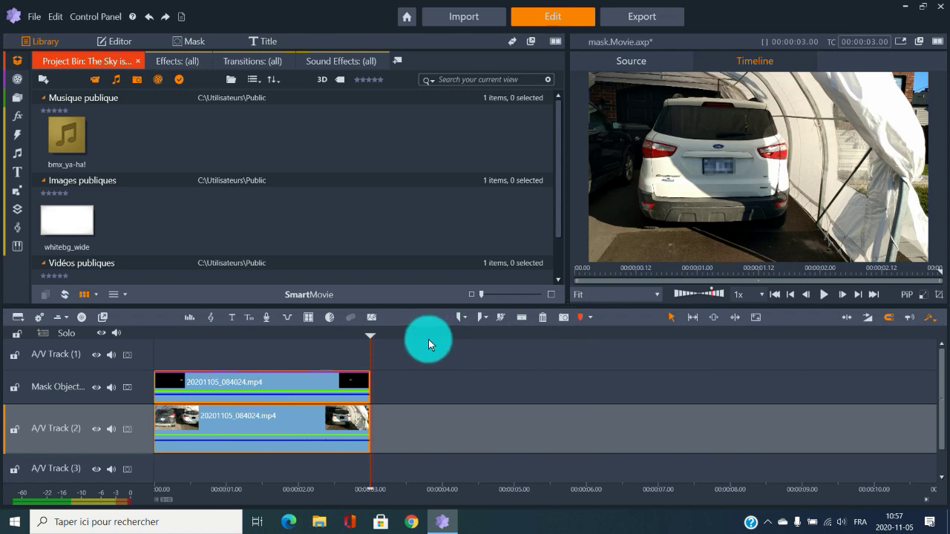
Delete the car clip and its mask from the timeline.
{"action": "left_click", "coordinate": [401, 334]}
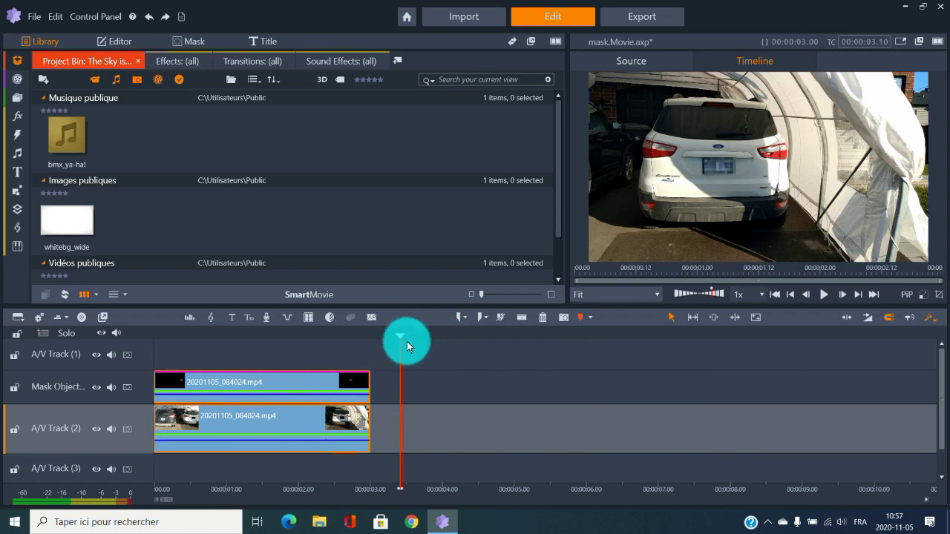
{"action": "left_click_drag", "start_coordinate": [413, 429], "coordinate": [348, 385]}
{"action": "key", "text": "Delete"}
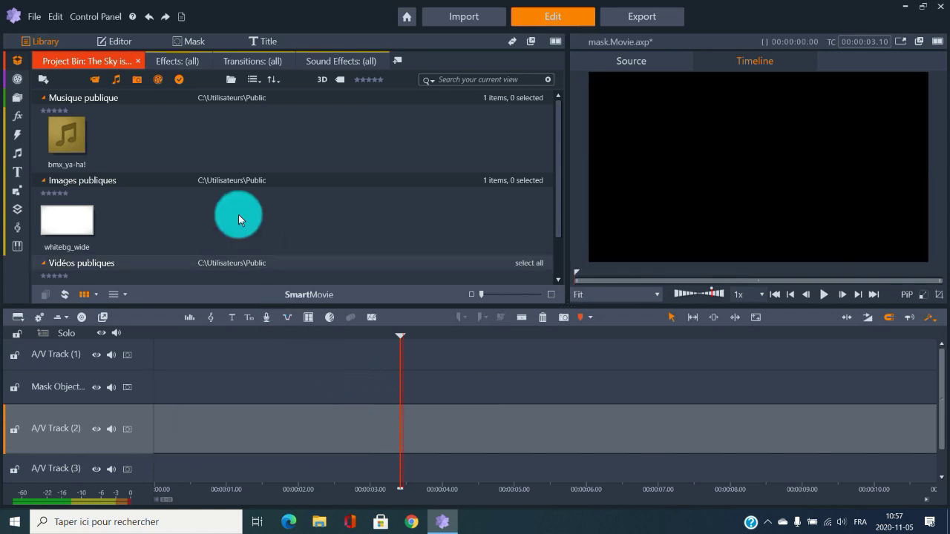
Place room clip 20201105_083610.mp4 from the Masking bin at the start of A/V Track (2).
{"action": "left_click", "coordinate": [15, 65]}
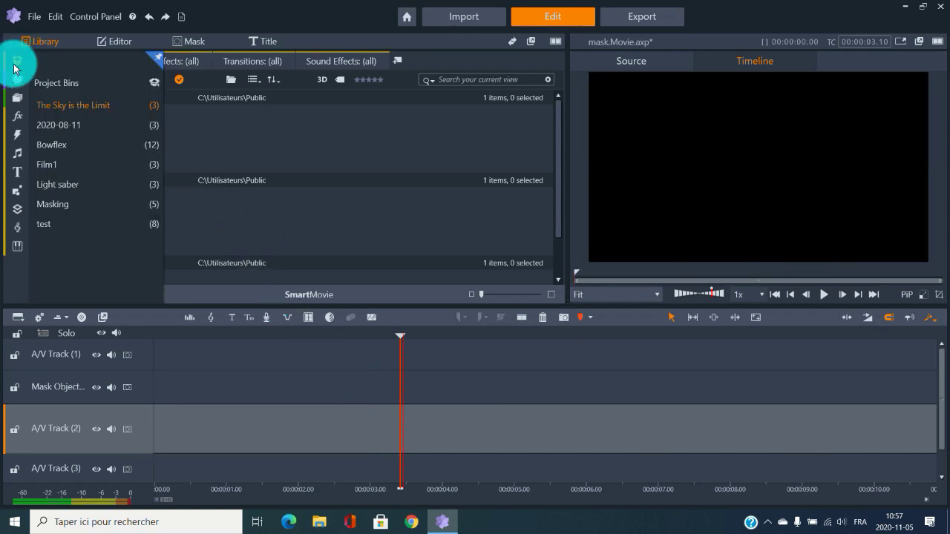
{"action": "left_click", "coordinate": [53, 205]}
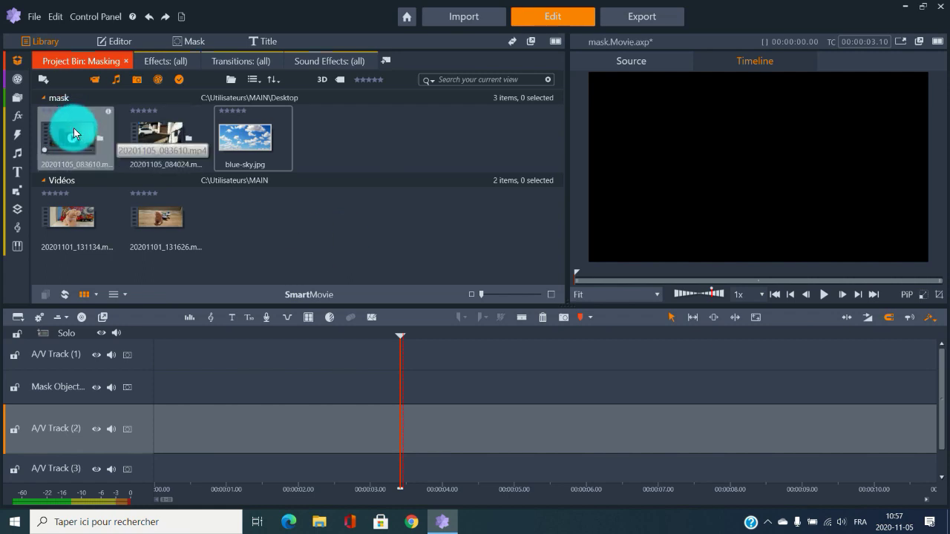
{"action": "left_click_drag", "start_coordinate": [74, 134], "coordinate": [171, 421]}
{"action": "right_click", "coordinate": [135, 380]}
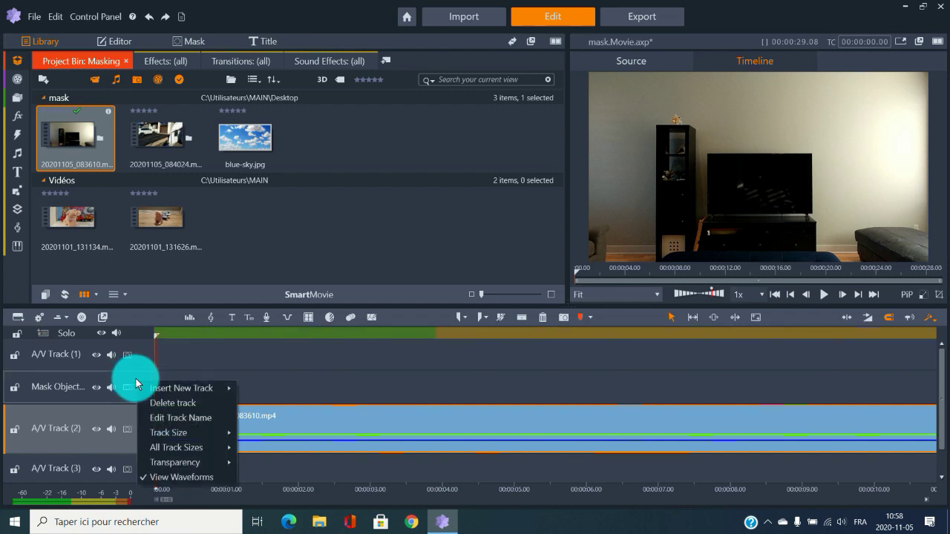
Delete the Mask Object track and cut the room clip's opening off at 00:00:01.14.
{"action": "left_click", "coordinate": [188, 413]}
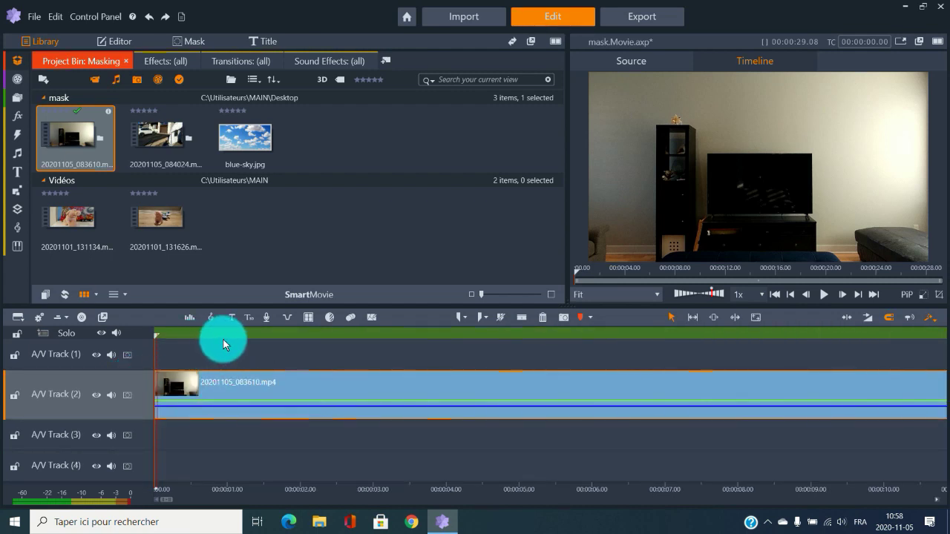
{"action": "left_click", "coordinate": [269, 333]}
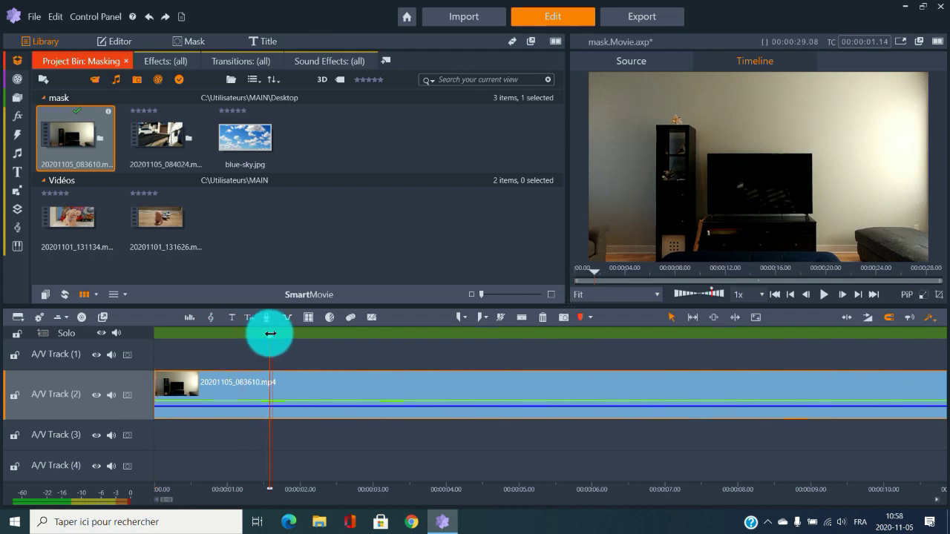
{"action": "left_click", "coordinate": [521, 318]}
{"action": "left_click", "coordinate": [228, 386]}
{"action": "key", "text": "Delete"}
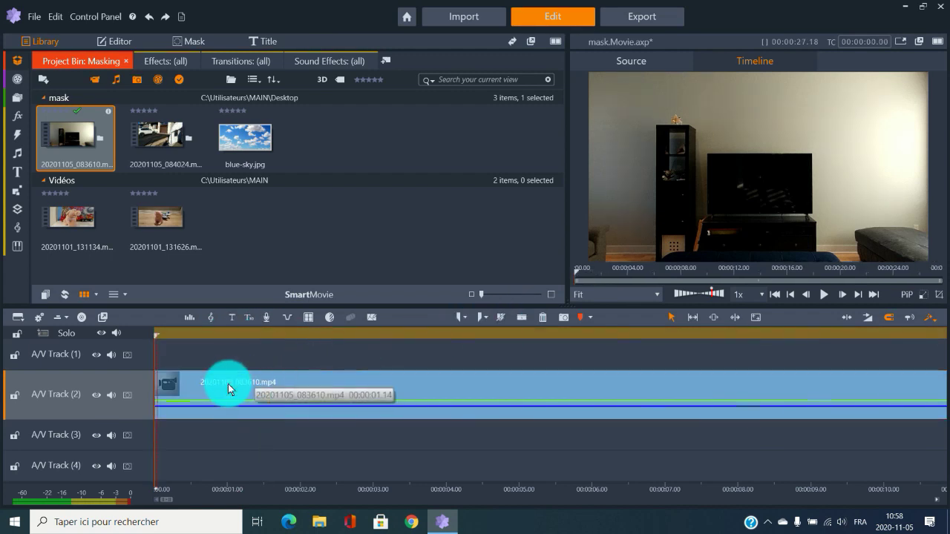
Split the room clip near 7 seconds and trim the second piece's start, leaving a short gap.
{"action": "left_click", "coordinate": [477, 336]}
{"action": "left_click_drag", "start_coordinate": [478, 337], "coordinate": [671, 349]}
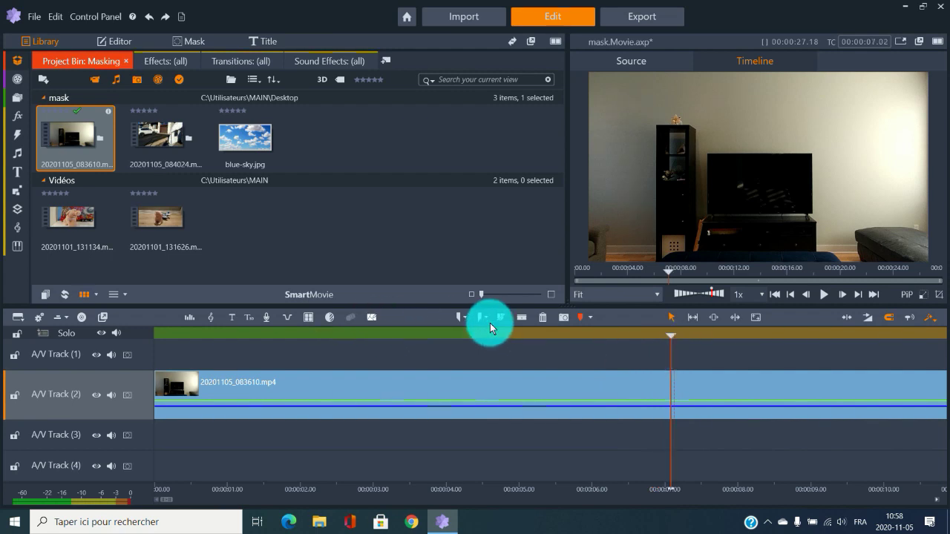
{"action": "left_click", "coordinate": [523, 318]}
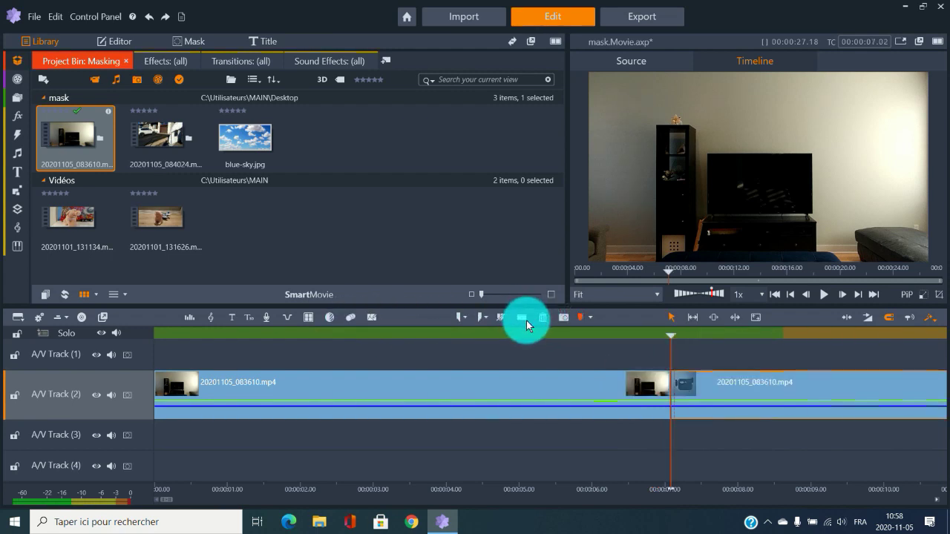
{"action": "left_click_drag", "start_coordinate": [684, 394], "coordinate": [764, 364]}
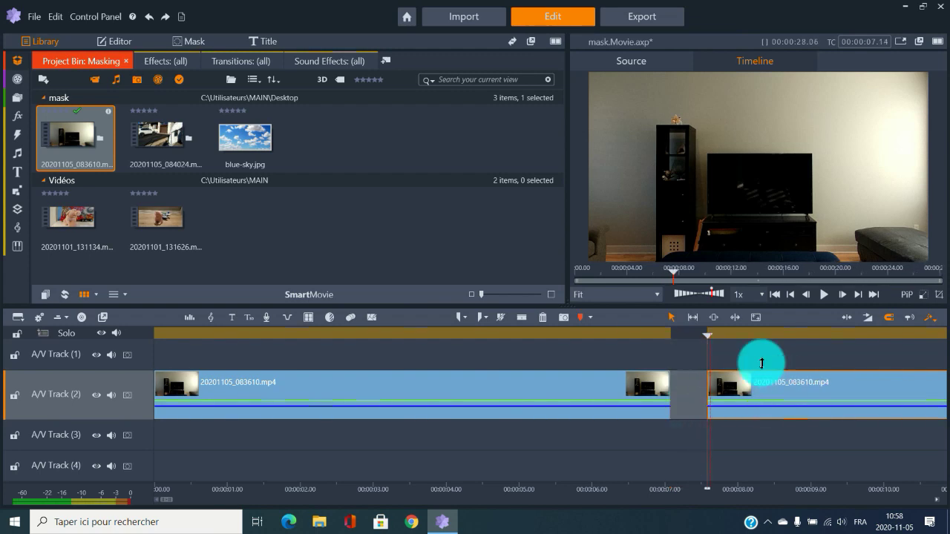
{"action": "left_click_drag", "start_coordinate": [751, 404], "coordinate": [716, 394]}
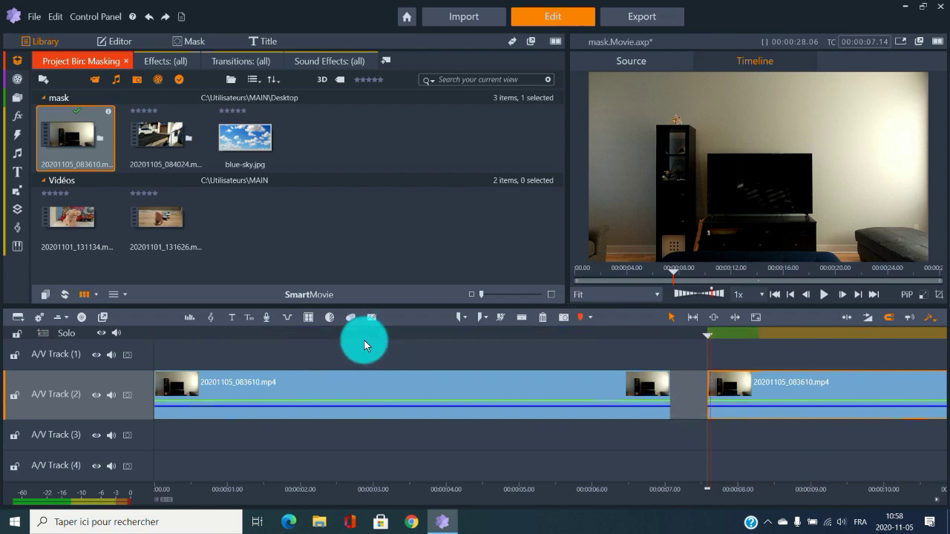
{"action": "left_click", "coordinate": [404, 391]}
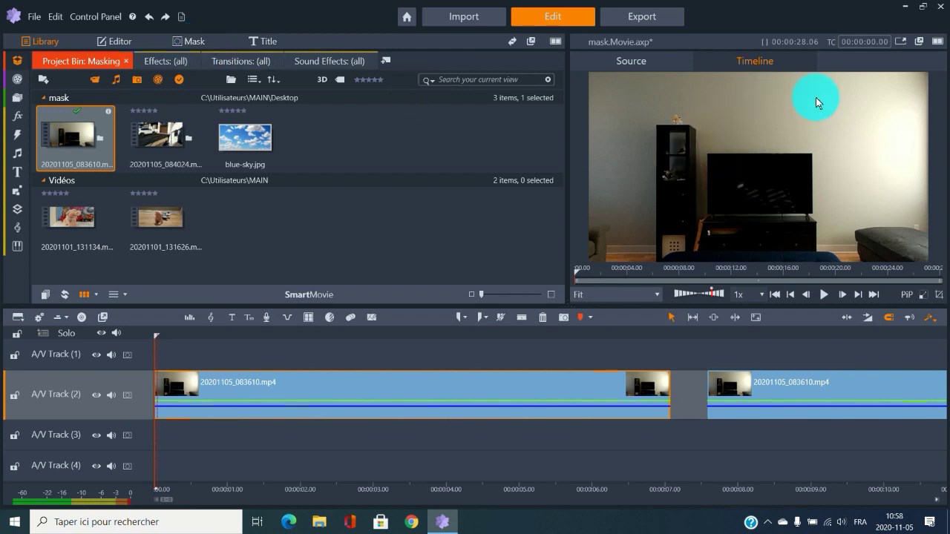
Add a mask track over the first room clip segment and create shape Group 1.
{"action": "left_click", "coordinate": [195, 44]}
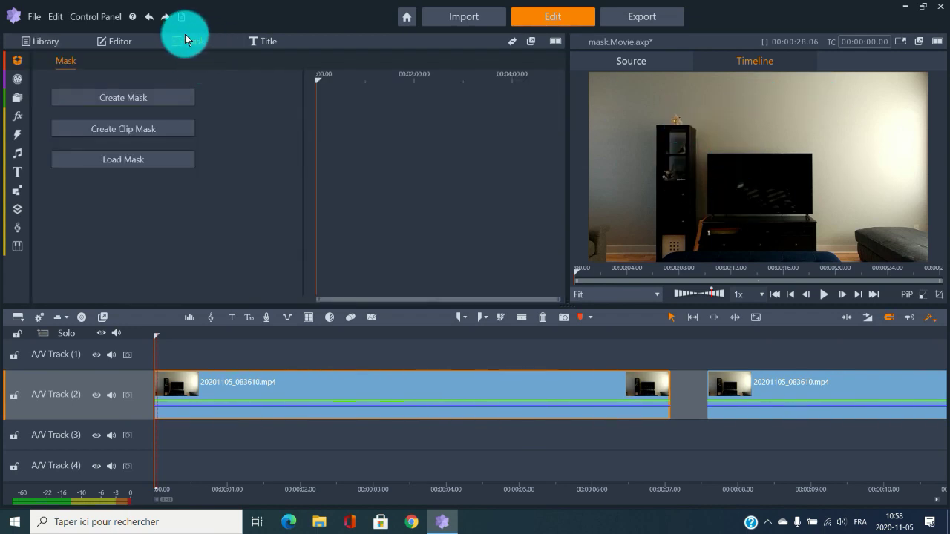
{"action": "left_click", "coordinate": [150, 97]}
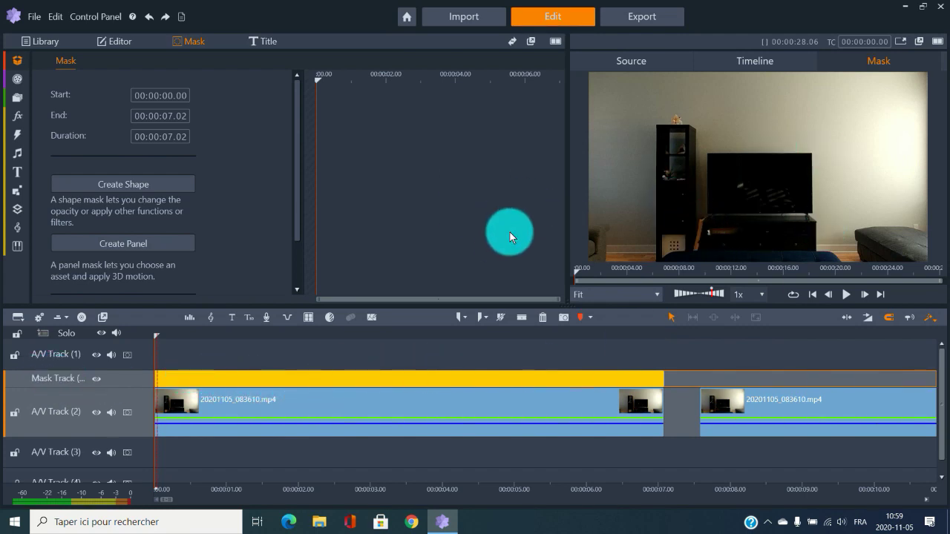
{"action": "left_click", "coordinate": [124, 184]}
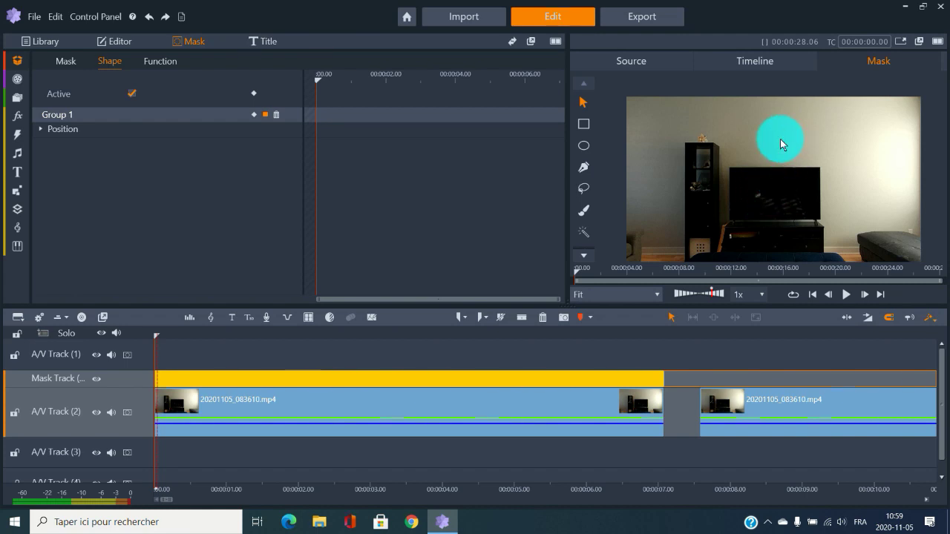
Draw a rectangle mask over the TV and make the mask end at 00:00:07.02.
{"action": "left_click", "coordinate": [920, 43]}
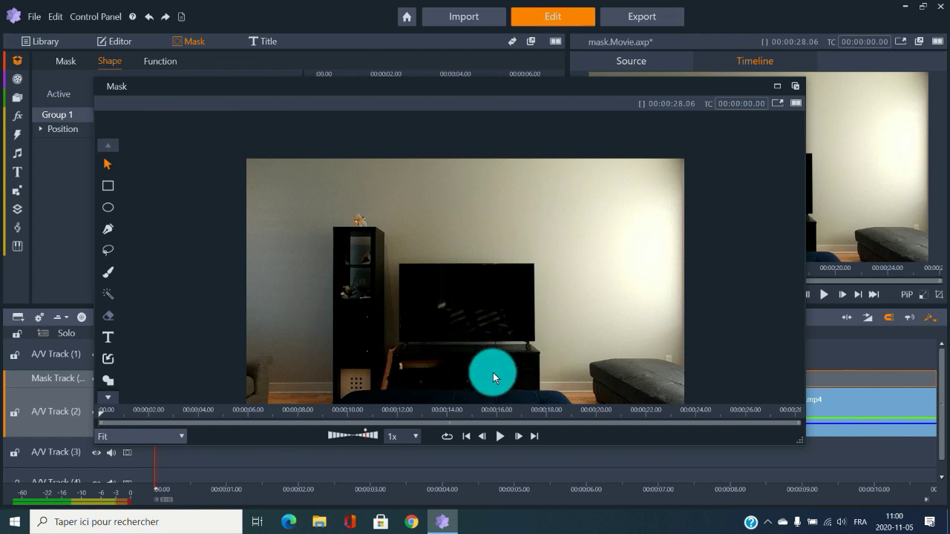
{"action": "left_click", "coordinate": [106, 185]}
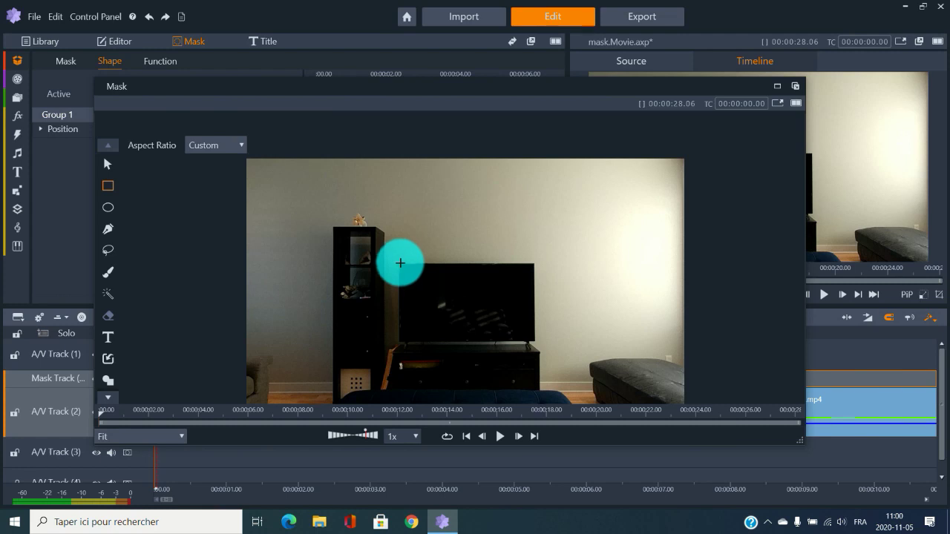
{"action": "mouse_move", "coordinate": [399, 263]}
{"action": "left_mouse_down"}
{"action": "mouse_move", "coordinate": [493, 337]}
{"action": "mouse_move", "coordinate": [534, 343]}
{"action": "left_mouse_up"}
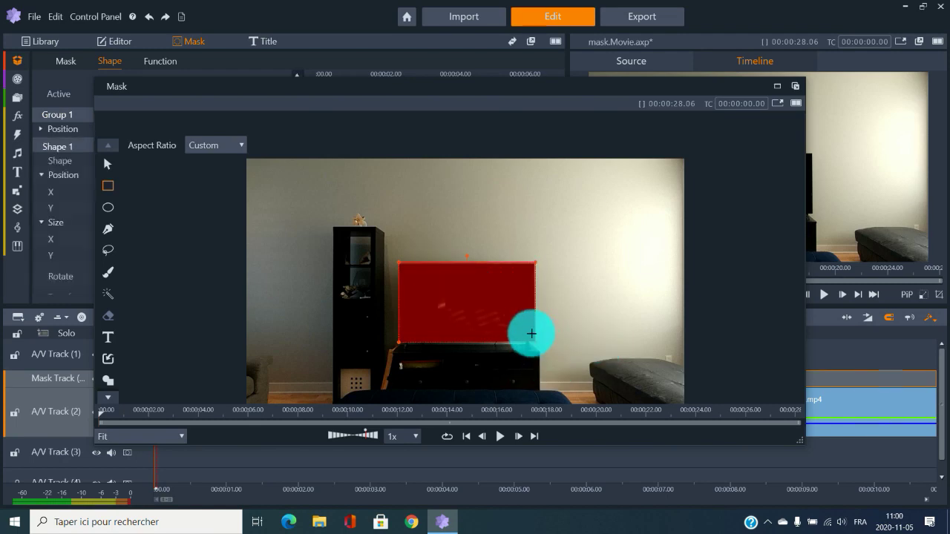
{"action": "left_click", "coordinate": [796, 88]}
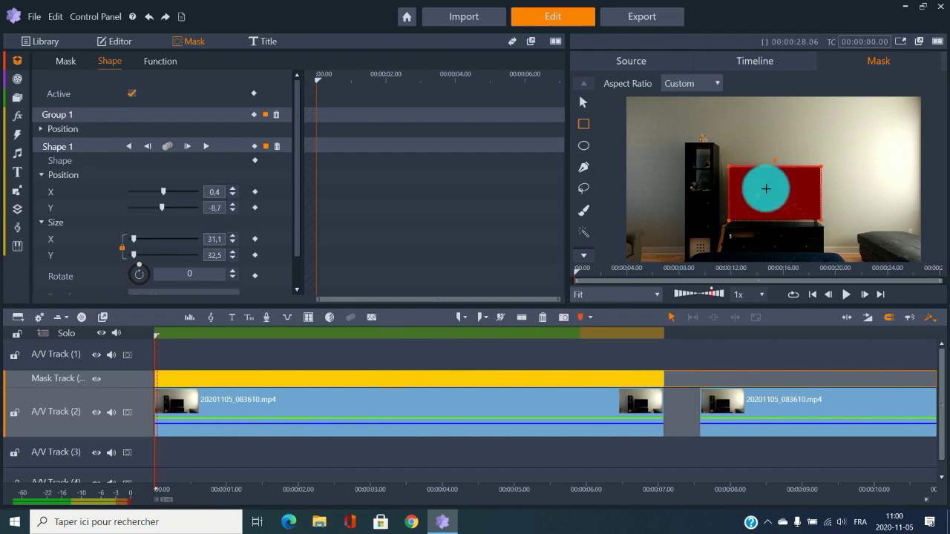
{"action": "left_click_drag", "start_coordinate": [656, 371], "coordinate": [663, 371]}
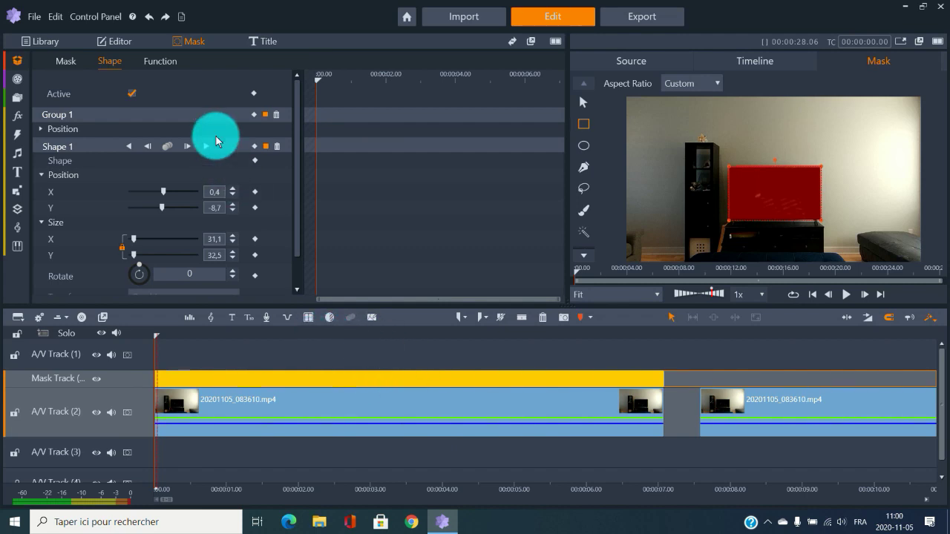
{"action": "left_click", "coordinate": [162, 61]}
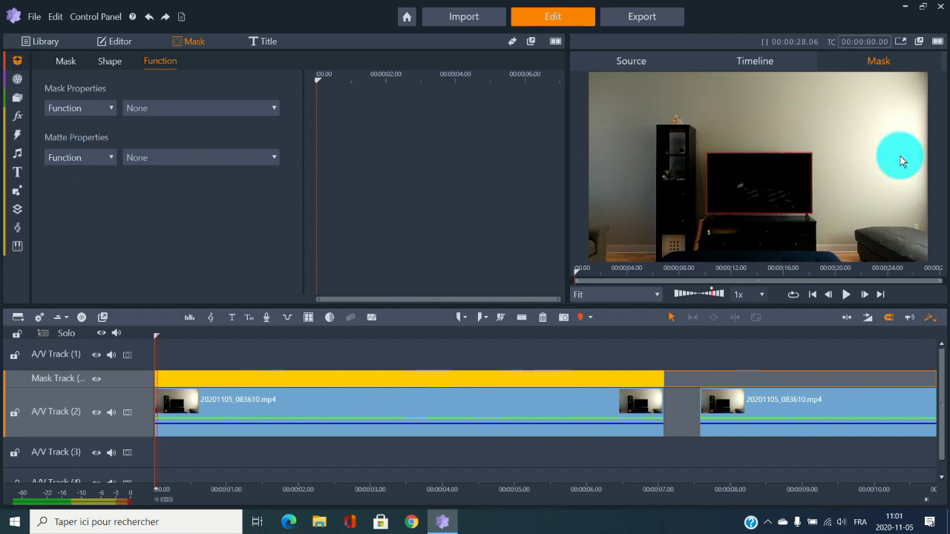
Set the matte function to Opacity with Detect Edge on and opacity at 0.
{"action": "left_click", "coordinate": [174, 158]}
{"action": "key", "text": "Escape"}
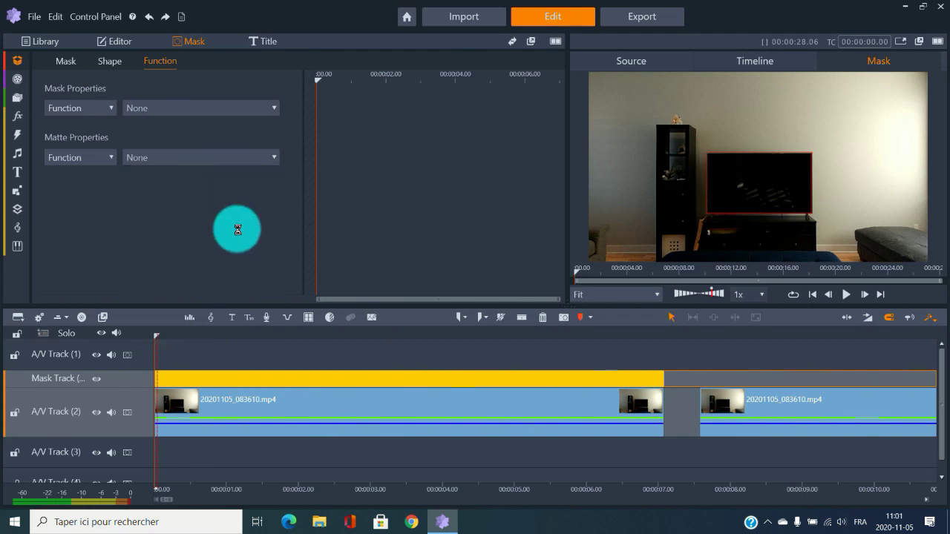
{"action": "key", "text": "Down"}
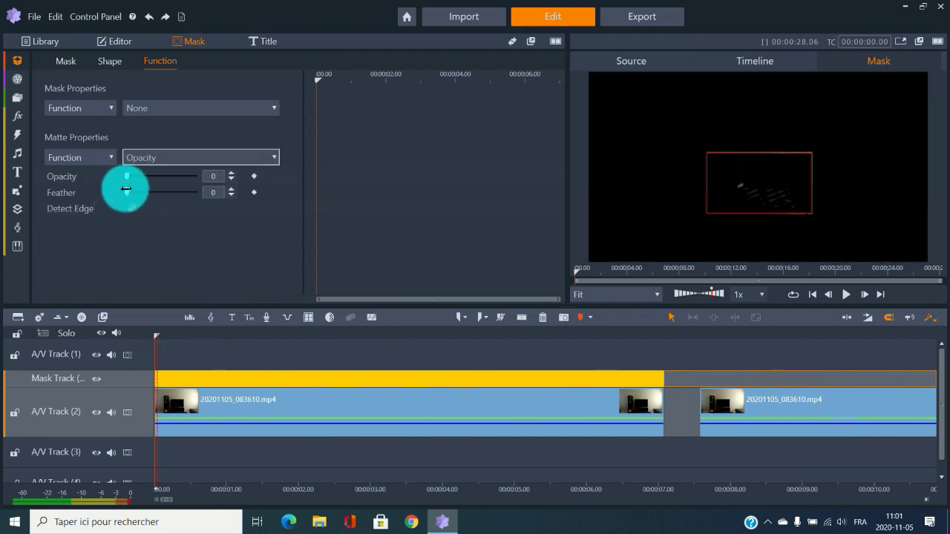
{"action": "left_click", "coordinate": [132, 208]}
{"action": "left_click", "coordinate": [364, 338]}
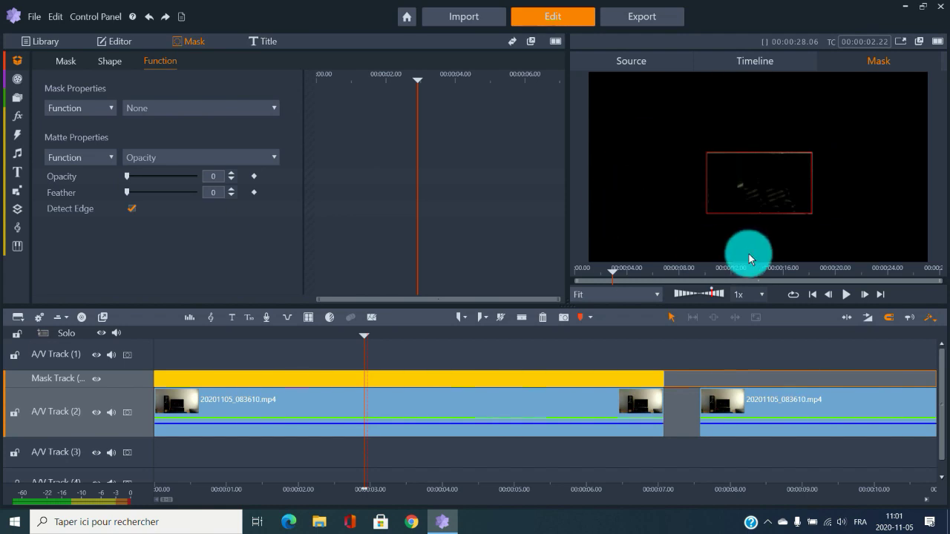
{"action": "left_click_drag", "start_coordinate": [127, 175], "coordinate": [230, 180]}
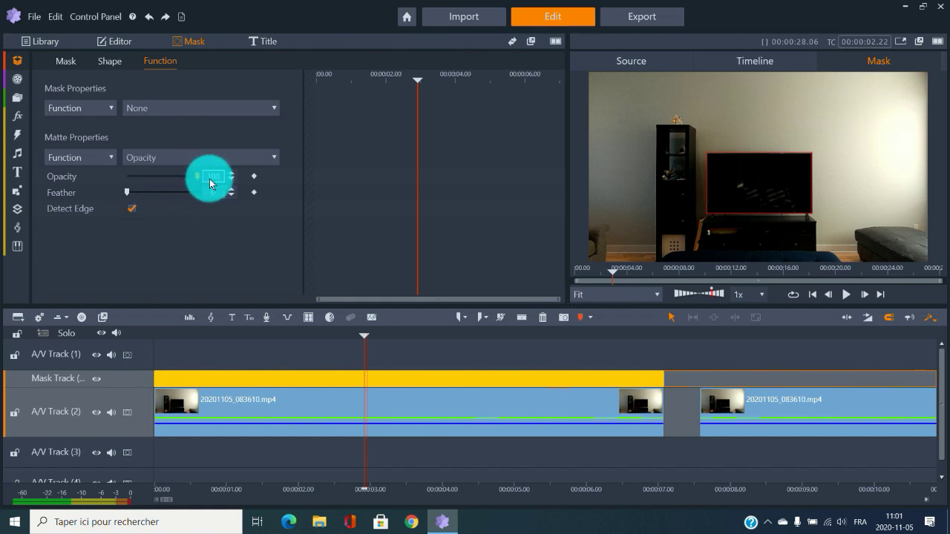
{"action": "left_click_drag", "start_coordinate": [199, 176], "coordinate": [96, 170]}
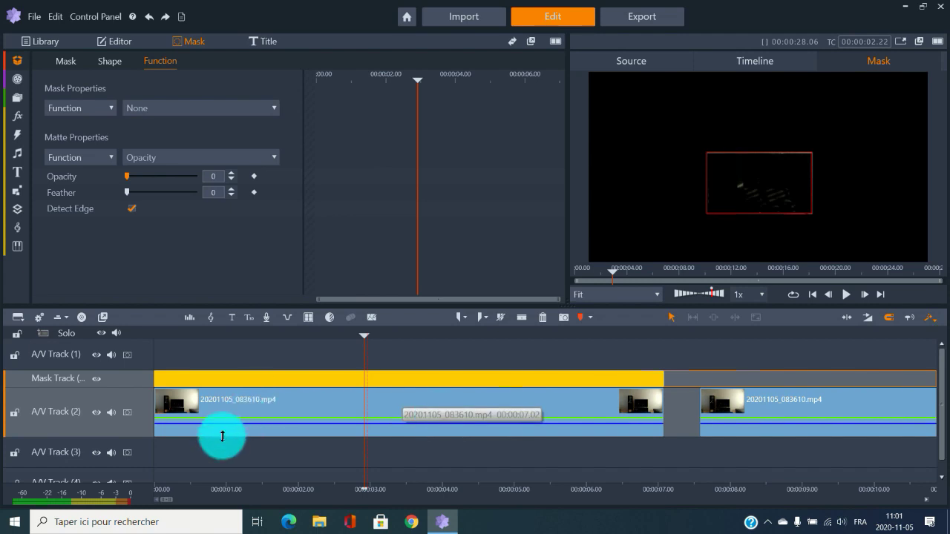
{"action": "mouse_move", "coordinate": [20, 69]}
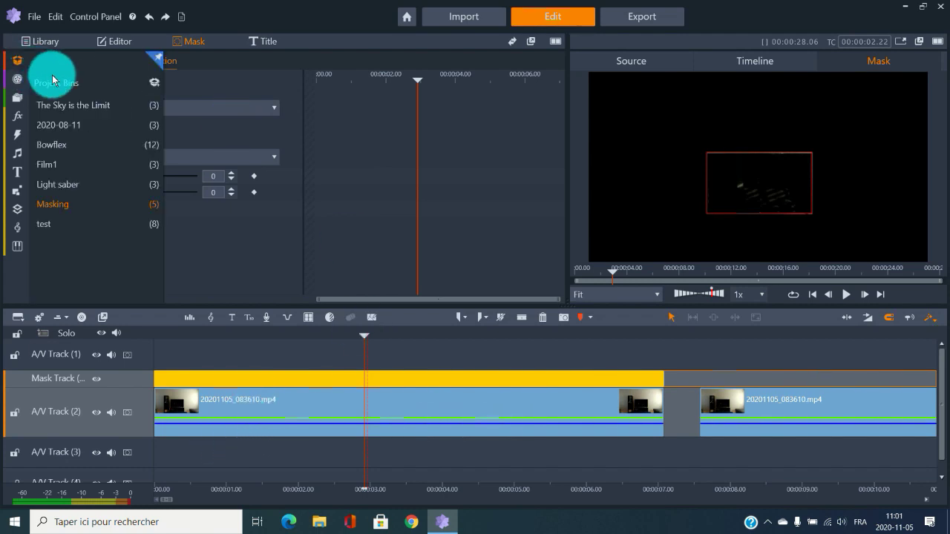
Place blue-sky.jpg from the Masking bin on A/V Track 3, preview it at 2 seconds, then delete it.
{"action": "left_click", "coordinate": [60, 210]}
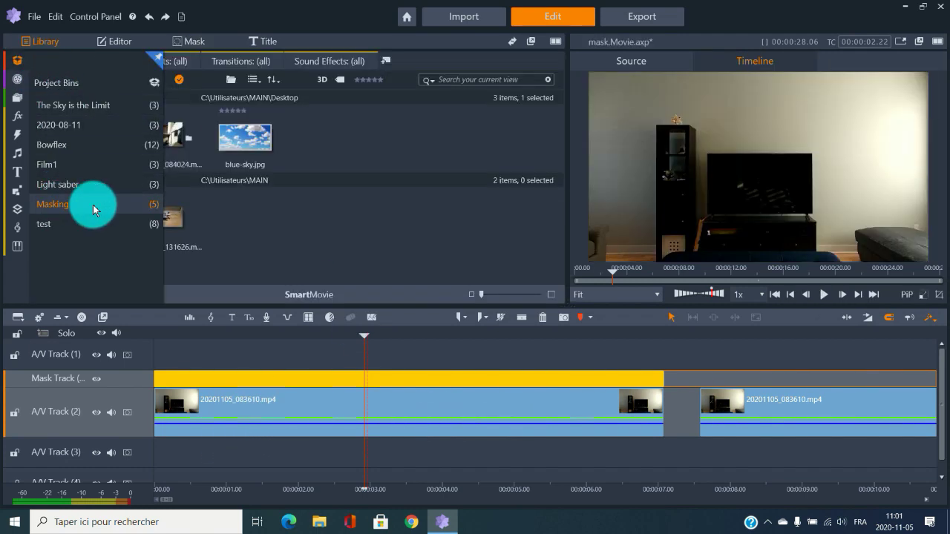
{"action": "left_click_drag", "start_coordinate": [163, 172], "coordinate": [290, 447]}
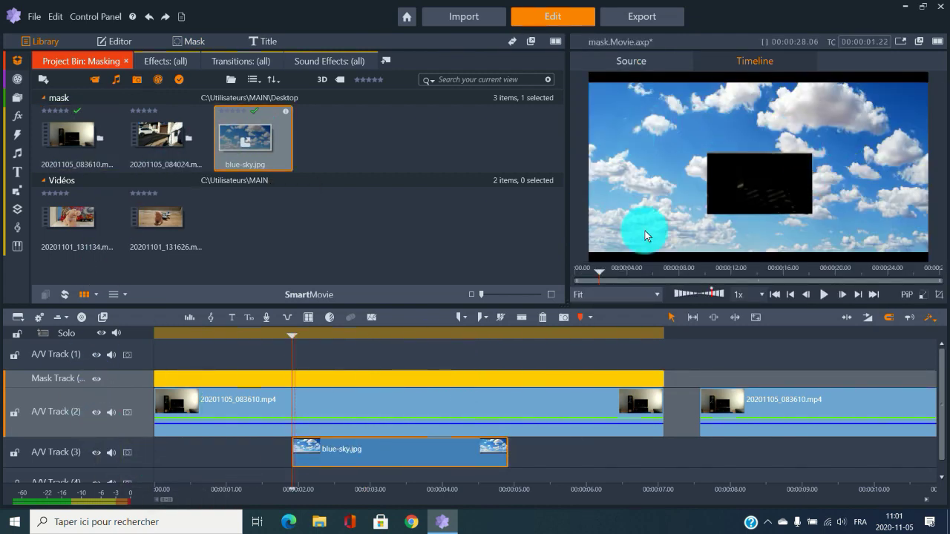
{"action": "left_click", "coordinate": [363, 335]}
{"action": "left_click", "coordinate": [727, 181]}
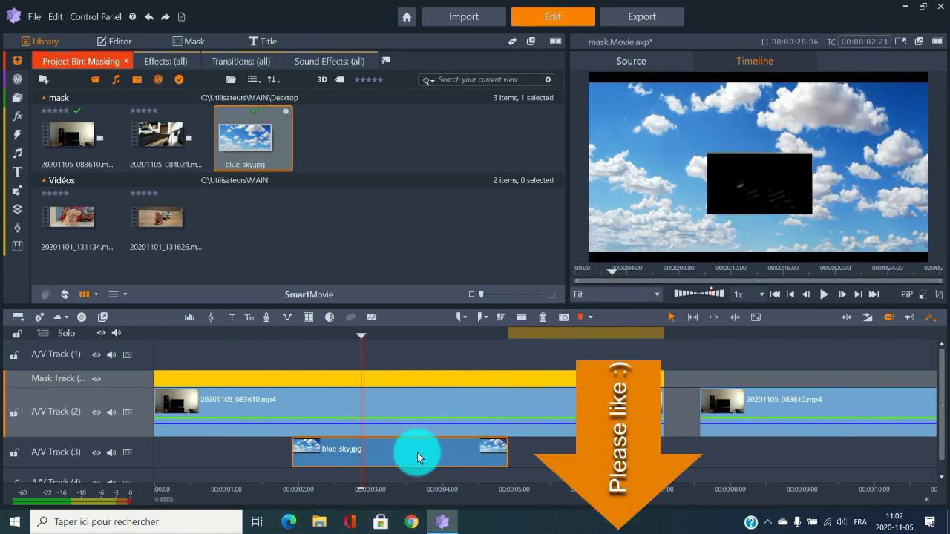
{"action": "key", "text": "Delete"}
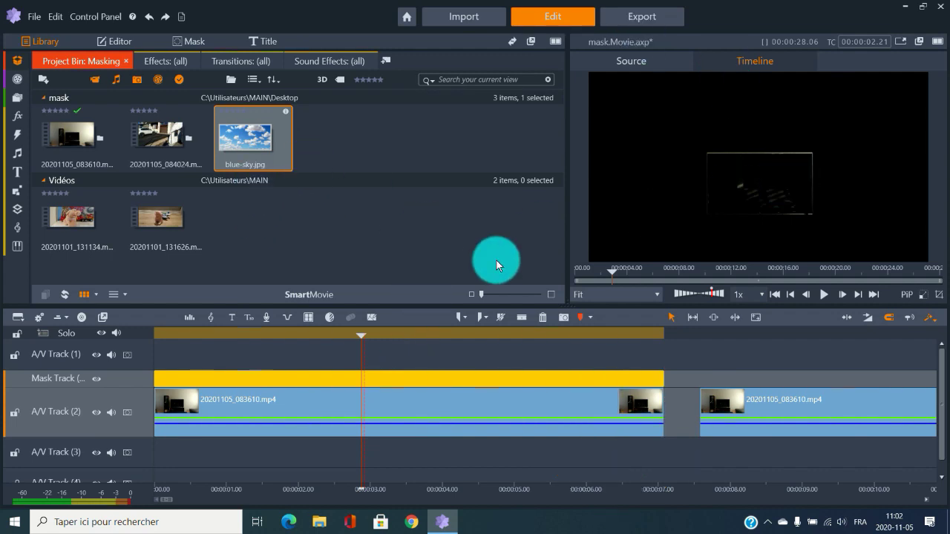
Split the room clip at about 16 seconds and delete the part before the playhead.
{"action": "left_click", "coordinate": [816, 333]}
{"action": "left_click", "coordinate": [886, 335]}
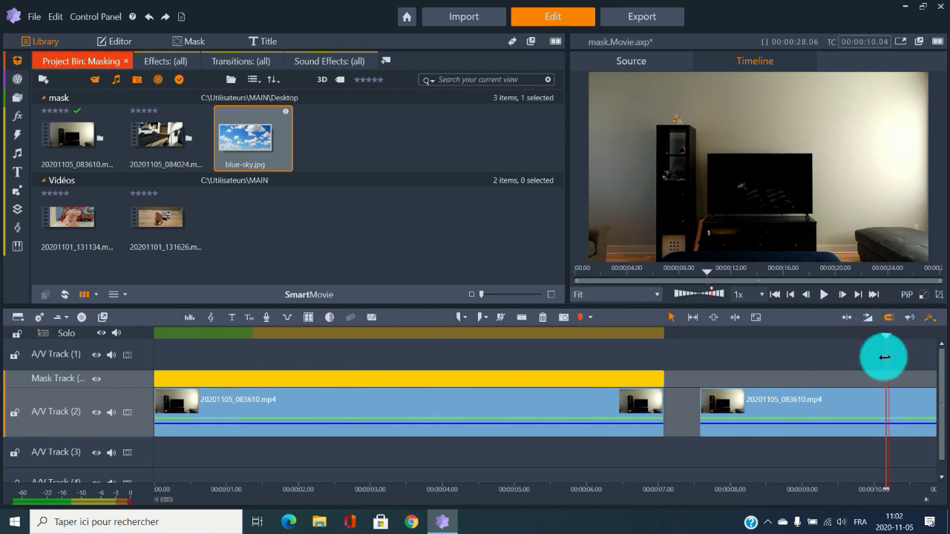
{"action": "mouse_move", "coordinate": [216, 492]}
{"action": "left_mouse_down"}
{"action": "mouse_move", "coordinate": [244, 492]}
{"action": "mouse_move", "coordinate": [197, 493]}
{"action": "mouse_move", "coordinate": [303, 490]}
{"action": "mouse_move", "coordinate": [187, 490]}
{"action": "mouse_move", "coordinate": [307, 490]}
{"action": "mouse_move", "coordinate": [244, 485]}
{"action": "mouse_move", "coordinate": [186, 498]}
{"action": "mouse_move", "coordinate": [212, 498]}
{"action": "left_mouse_up"}
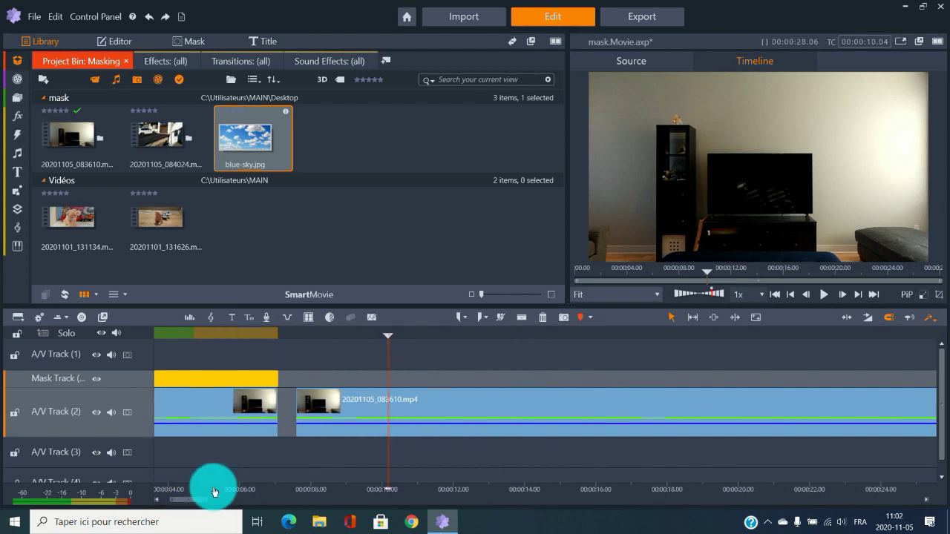
{"action": "left_click_drag", "start_coordinate": [490, 335], "coordinate": [609, 345]}
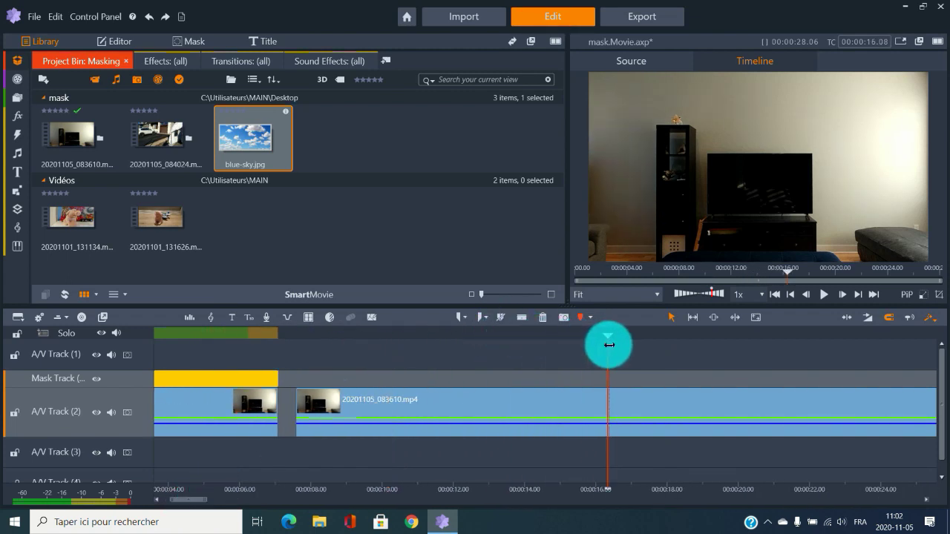
{"action": "left_click", "coordinate": [523, 317]}
{"action": "left_click", "coordinate": [505, 401]}
{"action": "key", "text": "Delete"}
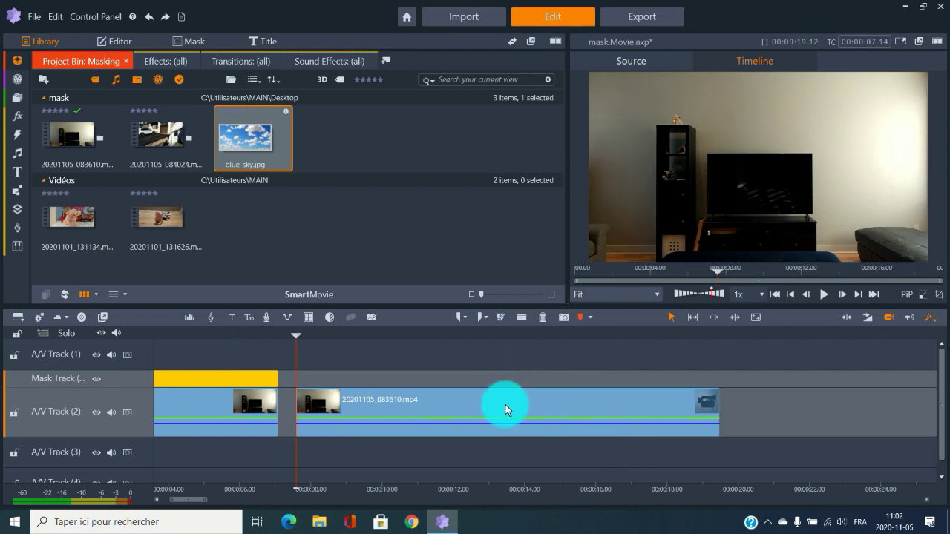
Trim the footage after 13.04 seconds and move the second clip down onto A/V Track 3.
{"action": "left_click_drag", "start_coordinate": [463, 335], "coordinate": [495, 334]}
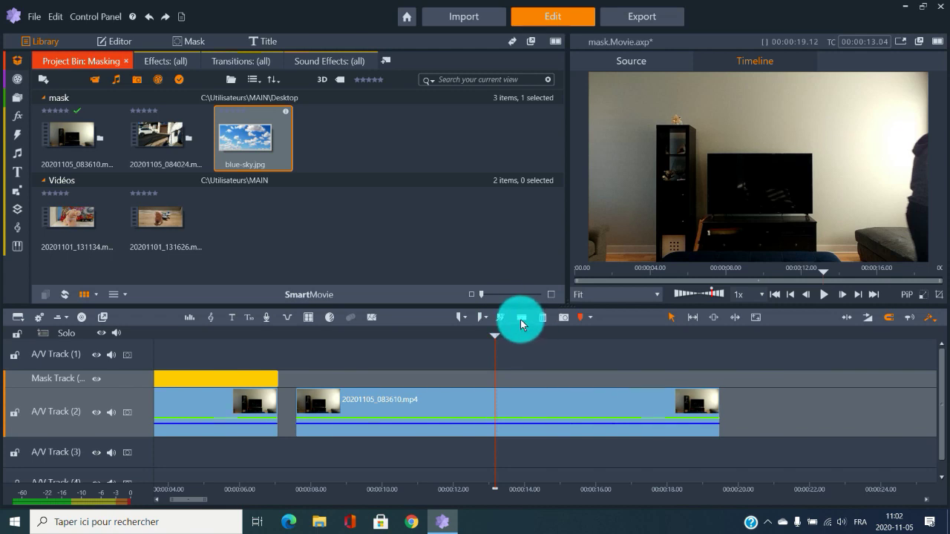
{"action": "left_click", "coordinate": [523, 319]}
{"action": "left_click", "coordinate": [577, 407]}
{"action": "key", "text": "Delete"}
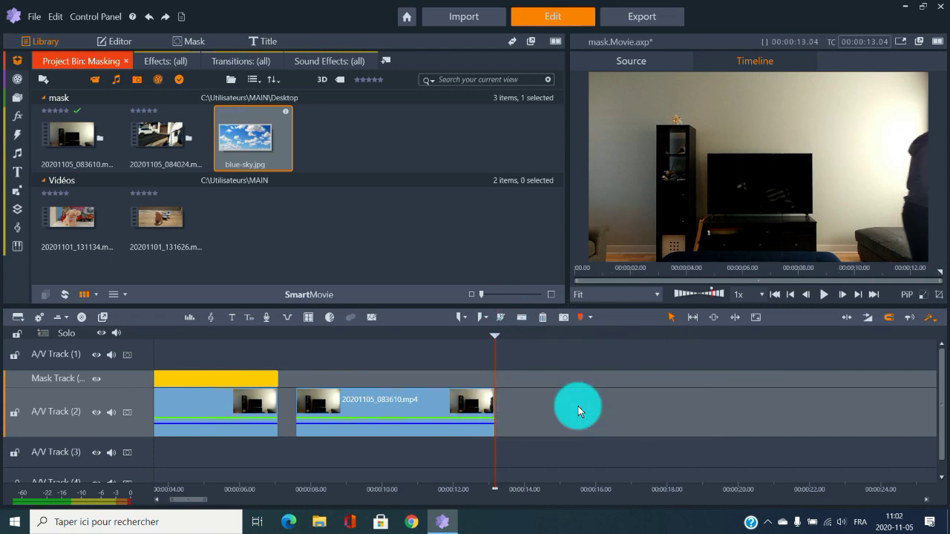
{"action": "left_click_drag", "start_coordinate": [191, 502], "coordinate": [180, 503]}
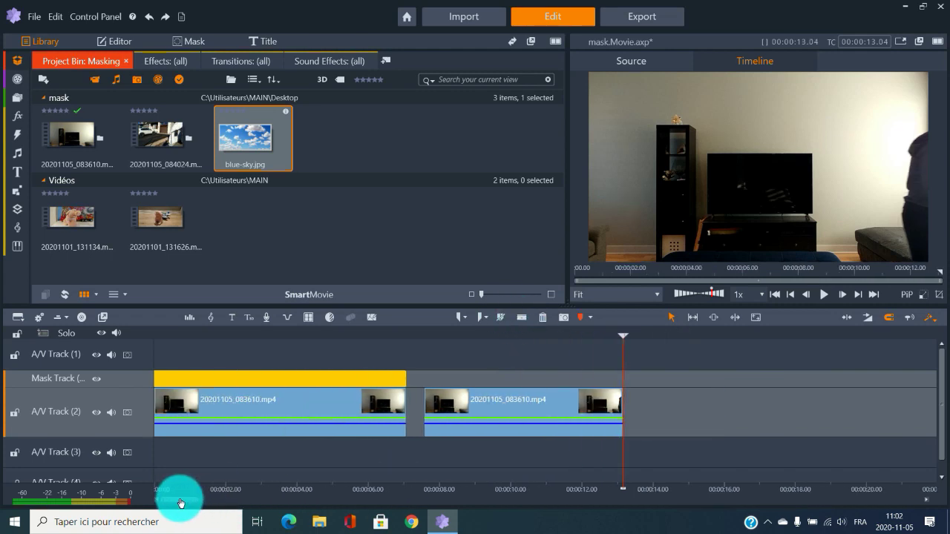
{"action": "left_click_drag", "start_coordinate": [516, 398], "coordinate": [265, 431]}
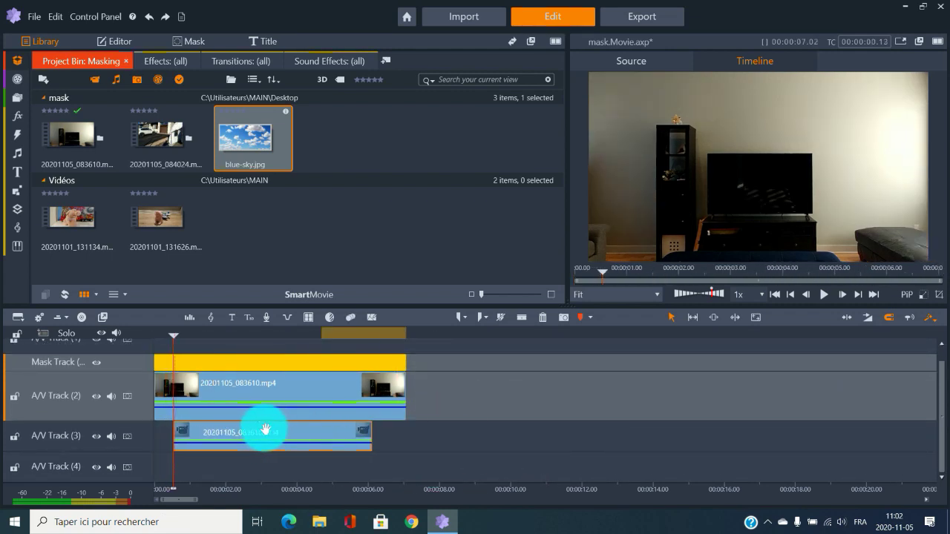
{"action": "left_click", "coordinate": [250, 335]}
{"action": "left_click_drag", "start_coordinate": [250, 334], "coordinate": [301, 335]}
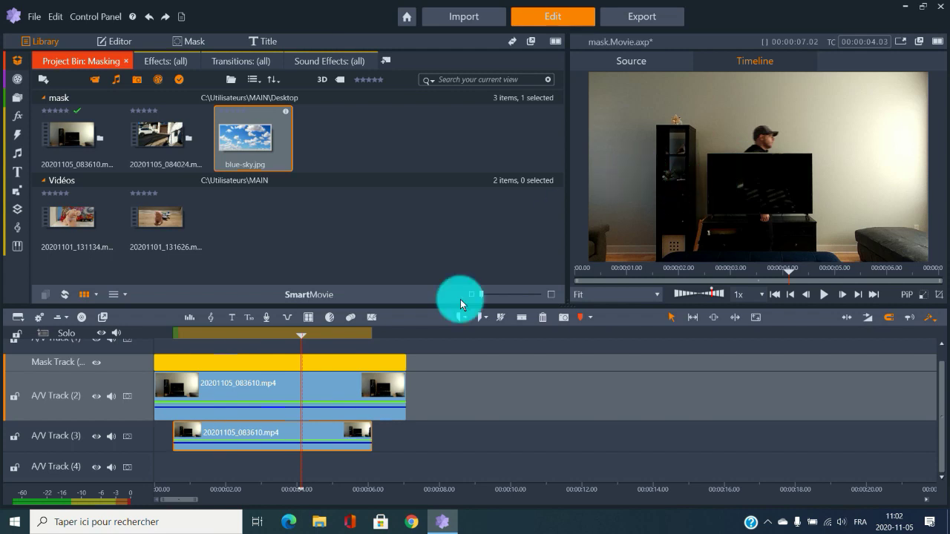
{"action": "left_click", "coordinate": [209, 337]}
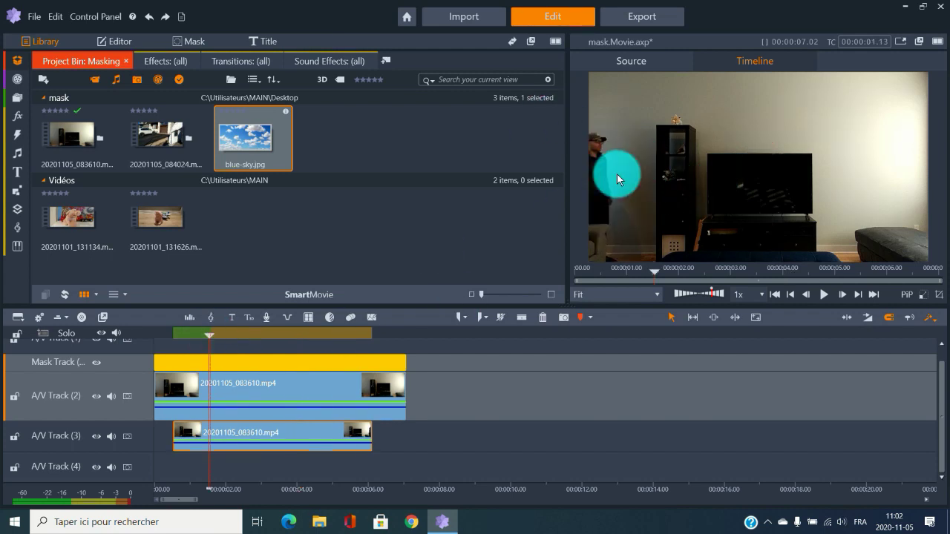
{"action": "left_click", "coordinate": [268, 337]}
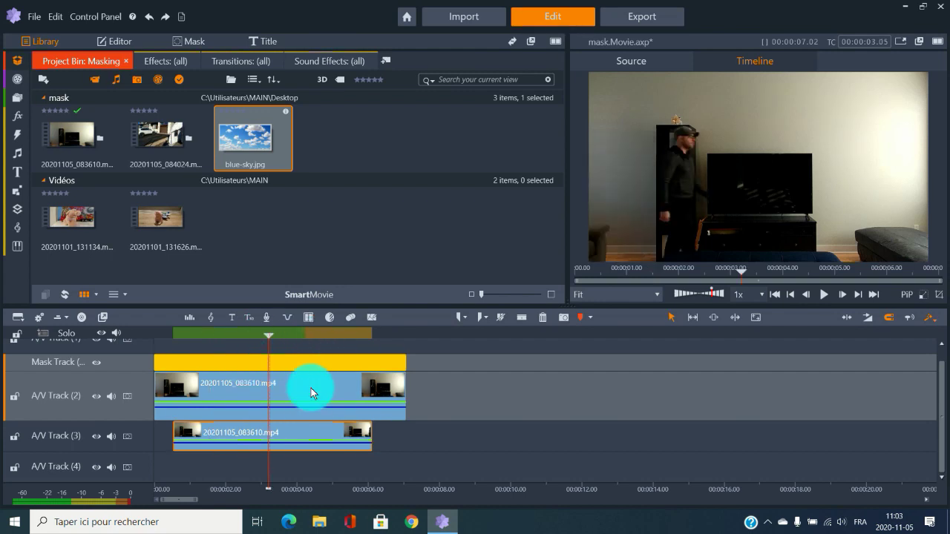
{"action": "left_click", "coordinate": [289, 333]}
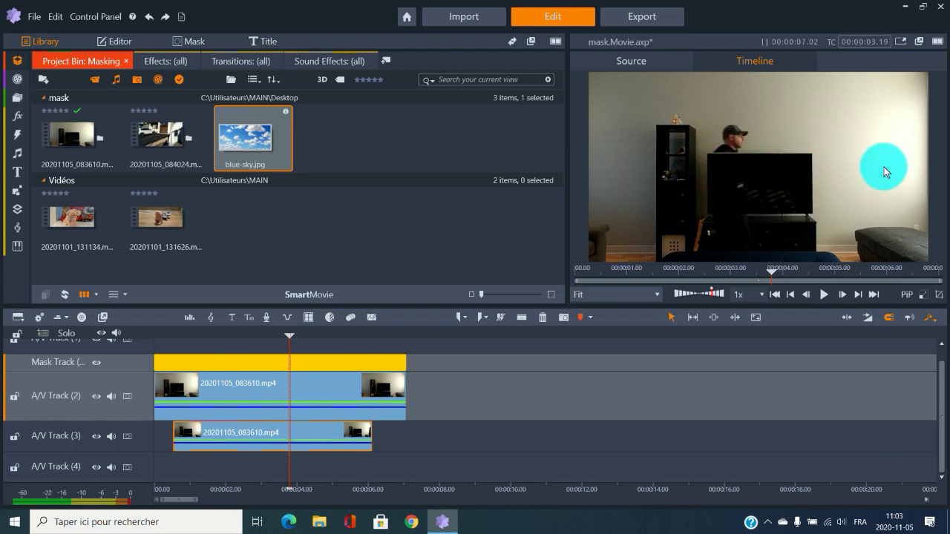
{"action": "left_click_drag", "start_coordinate": [753, 174], "coordinate": [782, 166]}
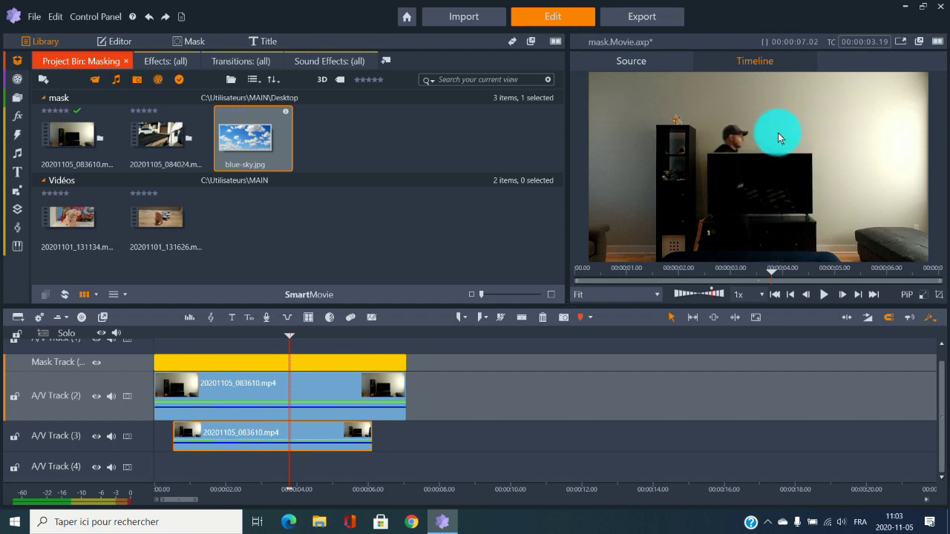
{"action": "mouse_move", "coordinate": [747, 265]}
{"action": "left_mouse_down"}
{"action": "mouse_move", "coordinate": [727, 133]}
{"action": "mouse_move", "coordinate": [767, 201]}
{"action": "mouse_move", "coordinate": [663, 169]}
{"action": "left_mouse_up"}
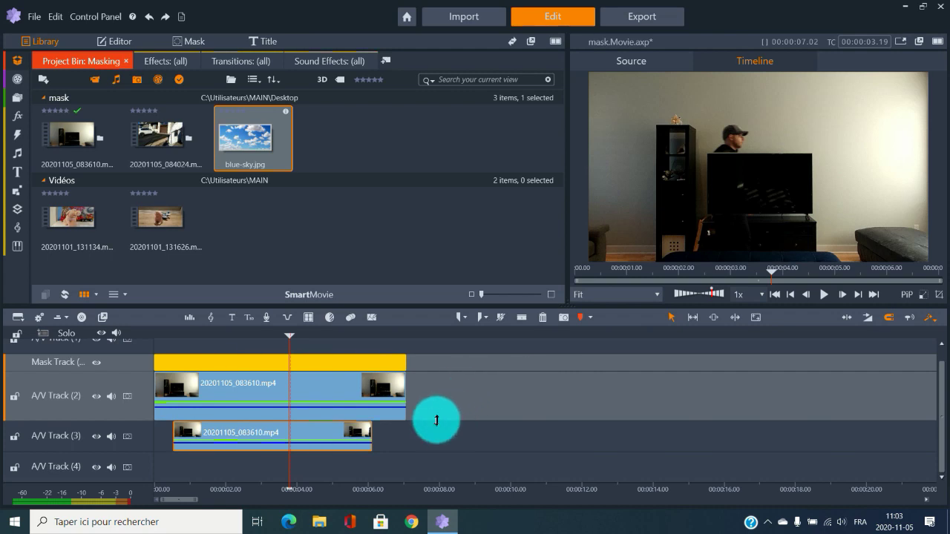
Delete the extra clip on track 3 and raise the mask's matte opacity to 100.
{"action": "key", "text": "Delete"}
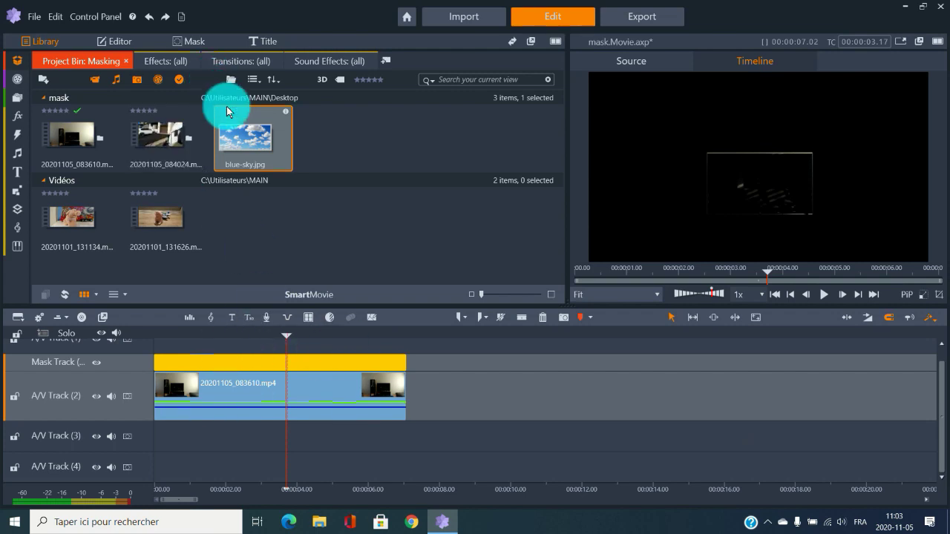
{"action": "double_click", "coordinate": [290, 361]}
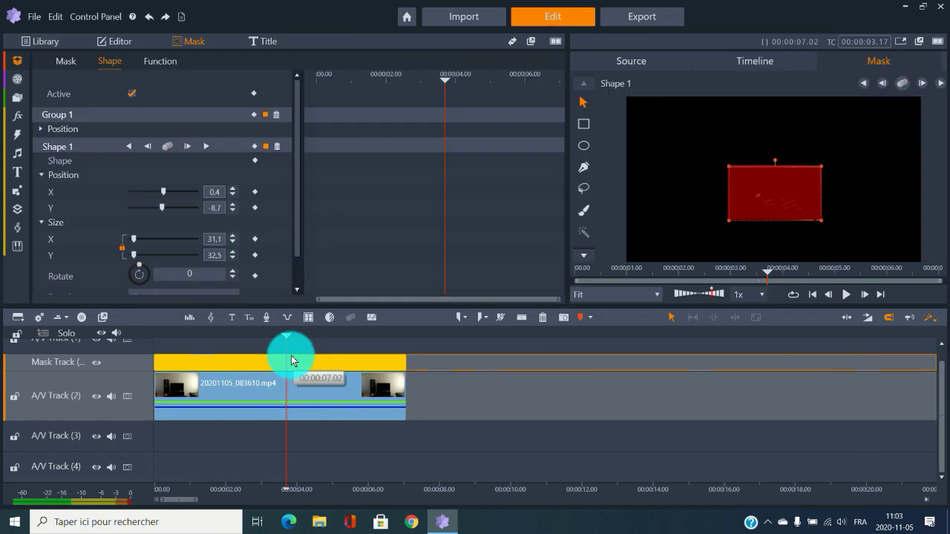
{"action": "left_click", "coordinate": [159, 63]}
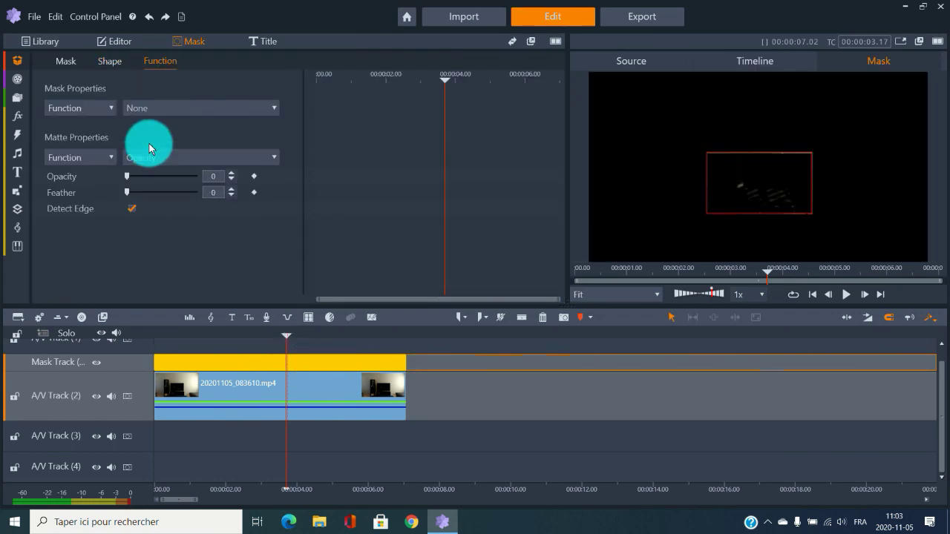
{"action": "left_click_drag", "start_coordinate": [129, 175], "coordinate": [230, 176]}
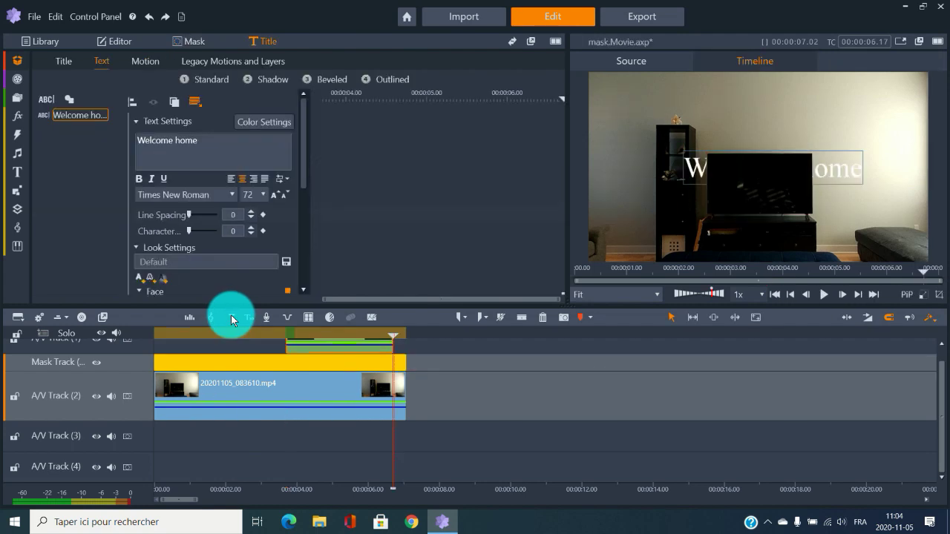
Add a blank title on A/V Track 1 and replace 'Your Text Here' with 'welcome home'.
{"action": "left_click", "coordinate": [355, 335]}
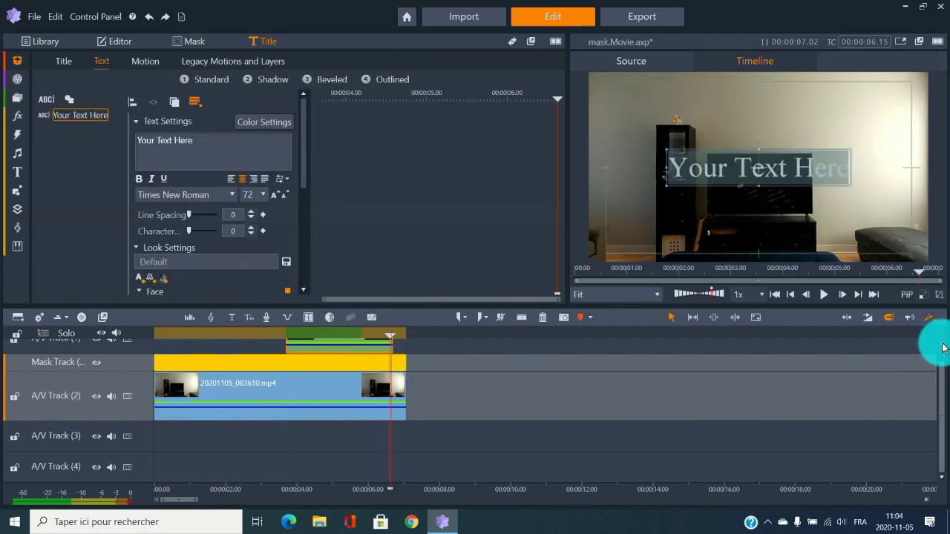
{"action": "left_click_drag", "start_coordinate": [943, 347], "coordinate": [935, 339]}
{"action": "left_click", "coordinate": [378, 346]}
{"action": "left_click", "coordinate": [322, 331]}
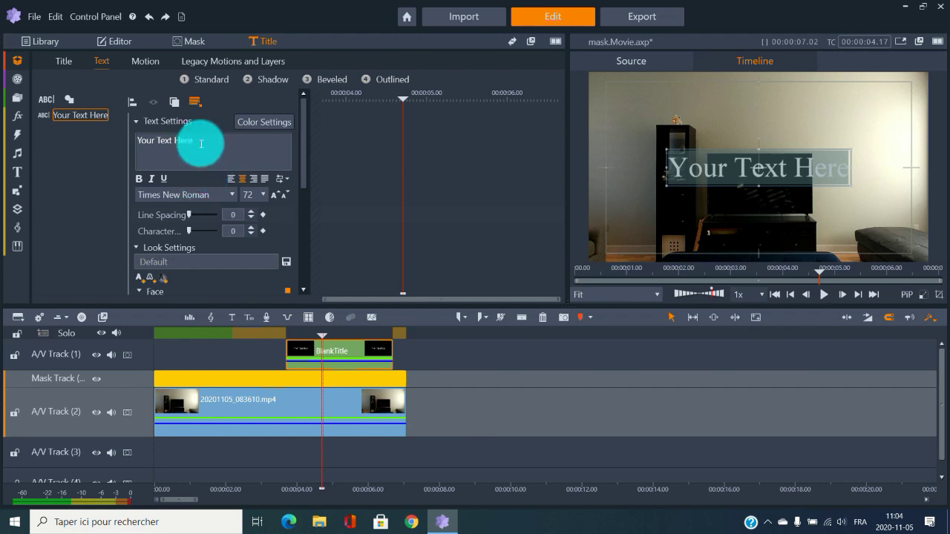
{"action": "left_click_drag", "start_coordinate": [198, 142], "coordinate": [144, 145]}
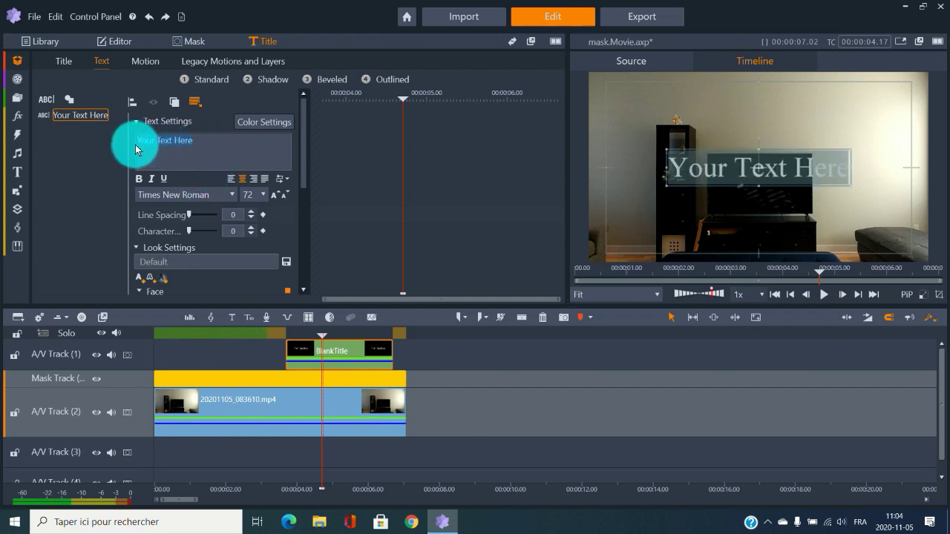
{"action": "type", "text": "welc"}
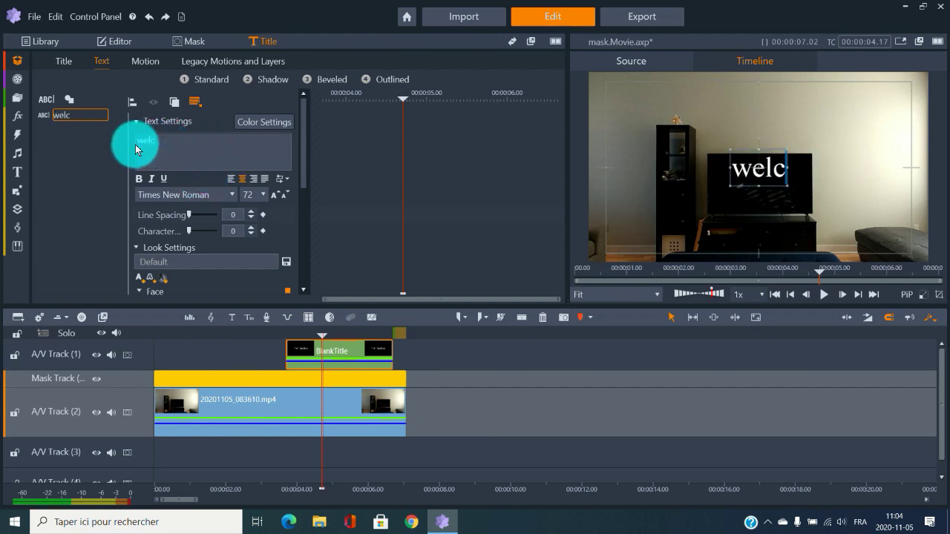
{"action": "type", "text": "ome ho"}
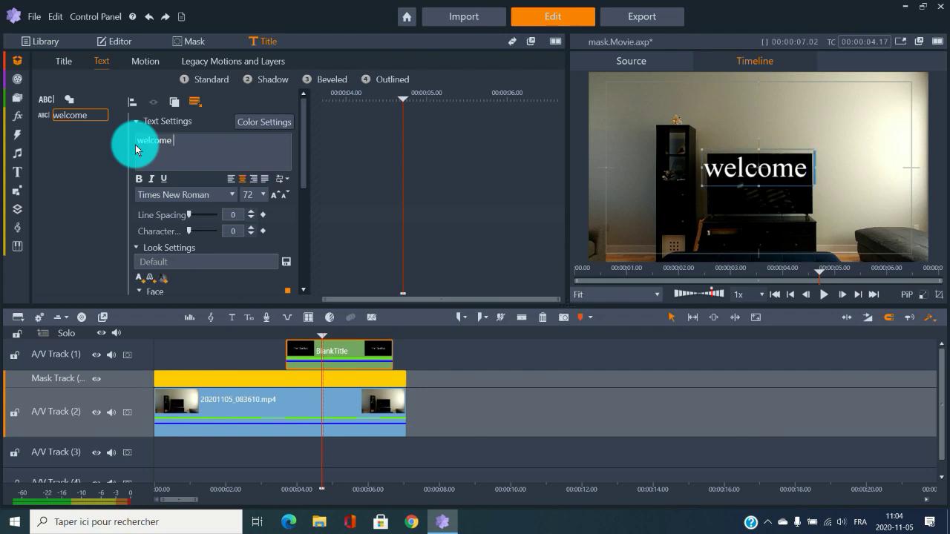
{"action": "type", "text": "me"}
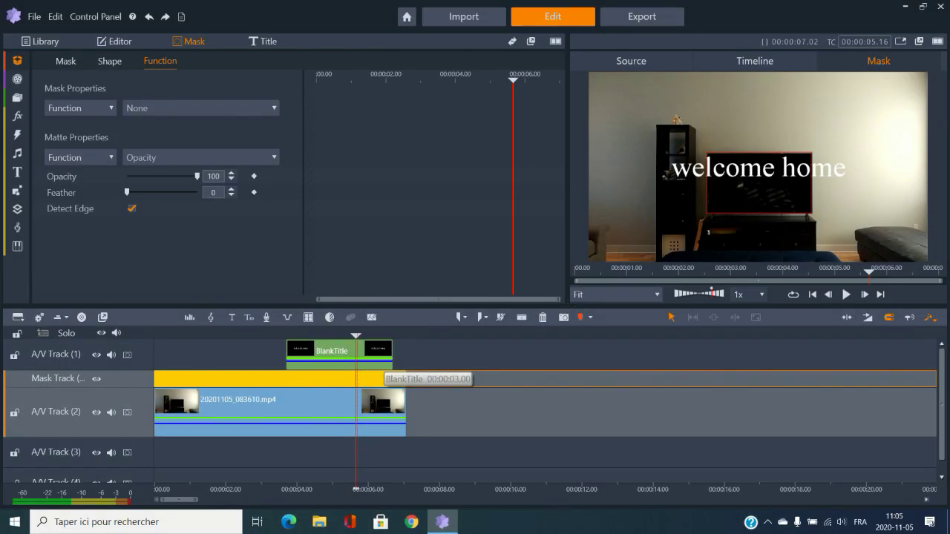
{"action": "left_click_drag", "start_coordinate": [375, 343], "coordinate": [416, 349]}
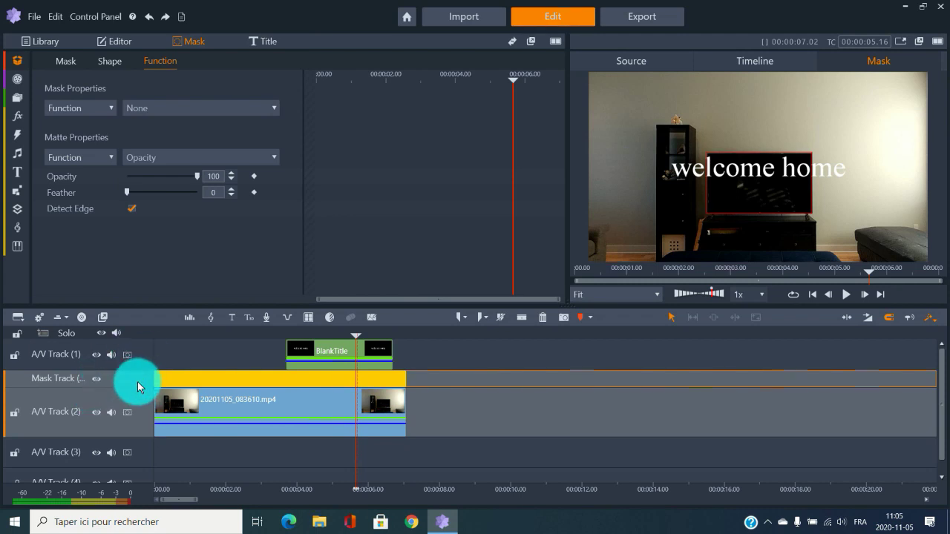
Move the Mask Track above A/V Track 1 and check frames between 4.17 and 5.08 seconds.
{"action": "left_click_drag", "start_coordinate": [137, 386], "coordinate": [139, 351]}
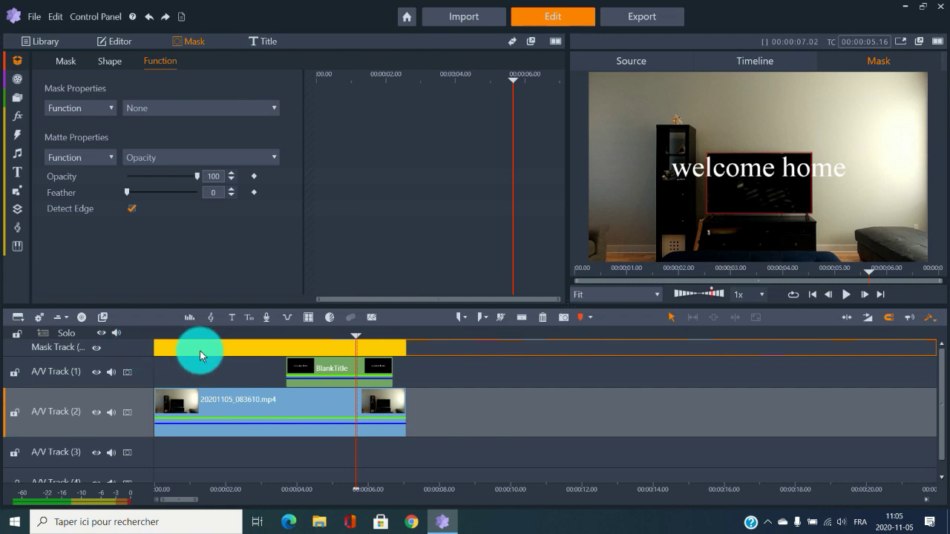
{"action": "left_click", "coordinate": [337, 333]}
{"action": "left_click", "coordinate": [321, 332]}
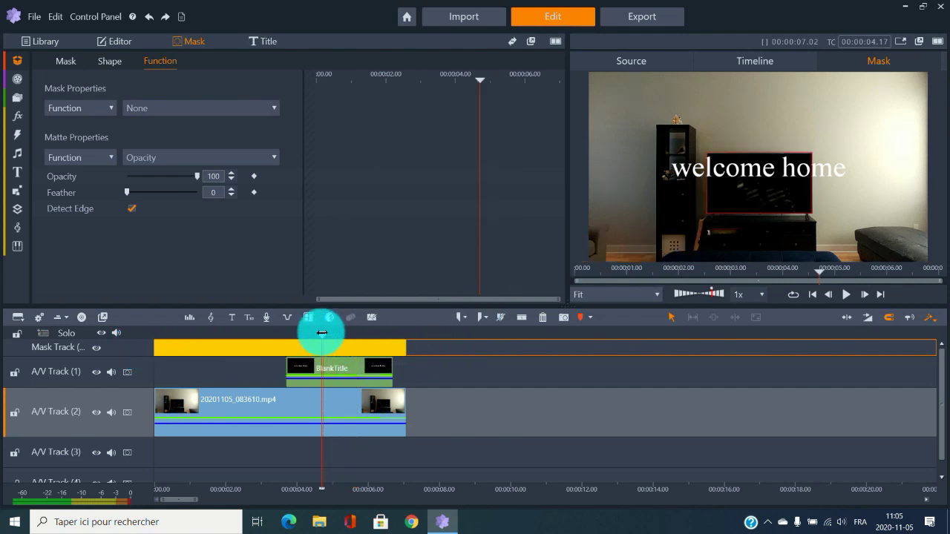
{"action": "left_click", "coordinate": [344, 334]}
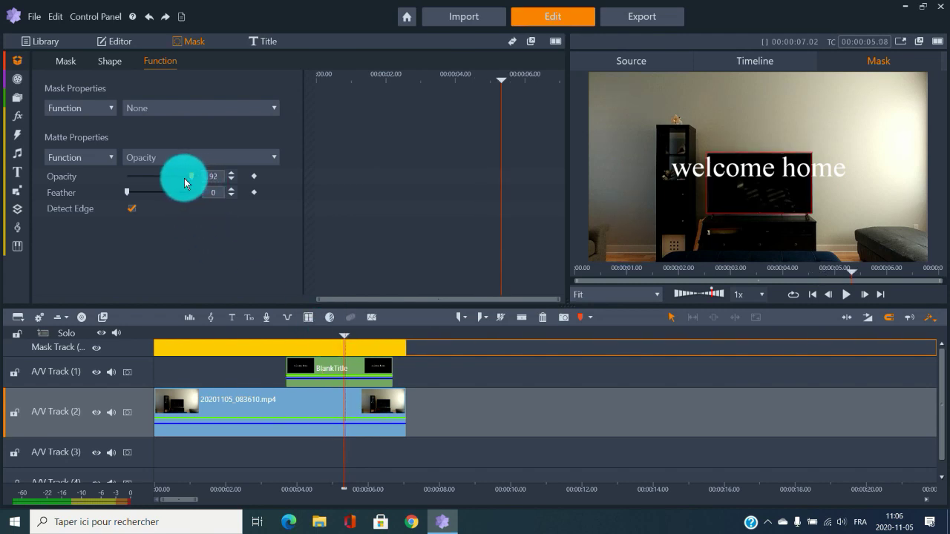
Lower the matte opacity to 0 and preview the title at about 4 and 5 seconds.
{"action": "left_click_drag", "start_coordinate": [165, 178], "coordinate": [94, 186]}
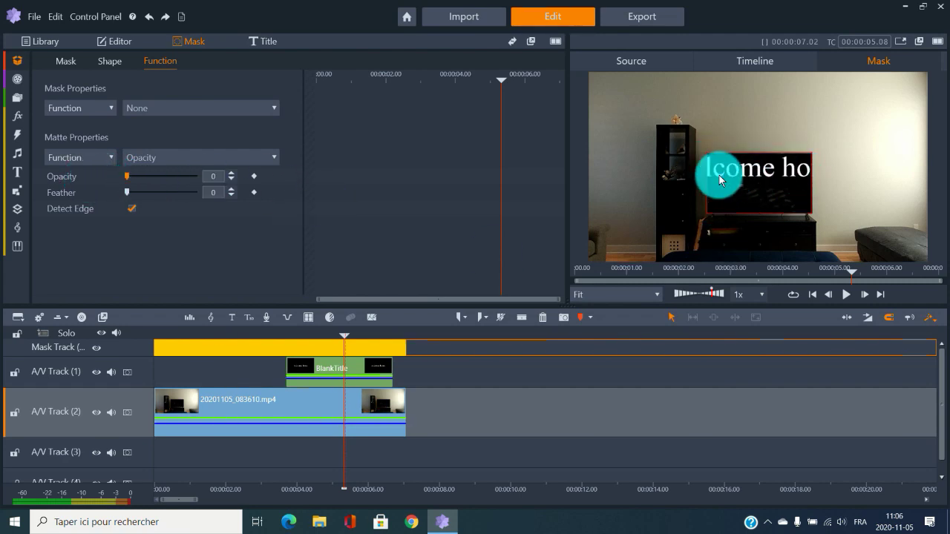
{"action": "left_click_drag", "start_coordinate": [341, 335], "coordinate": [310, 335]}
{"action": "left_click", "coordinate": [332, 335]}
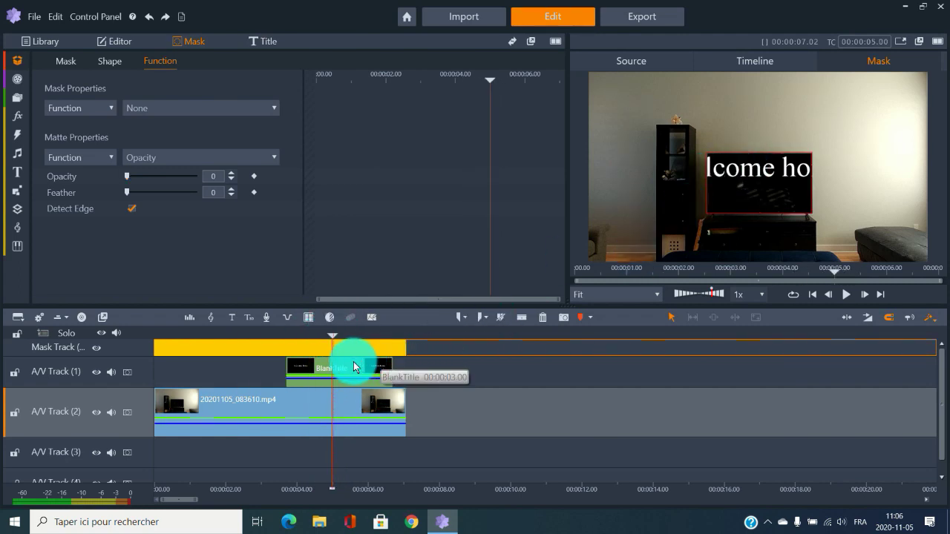
Keyframe the welcome home title's Position X from -44 at its start to 73 near its end.
{"action": "double_click", "coordinate": [354, 367]}
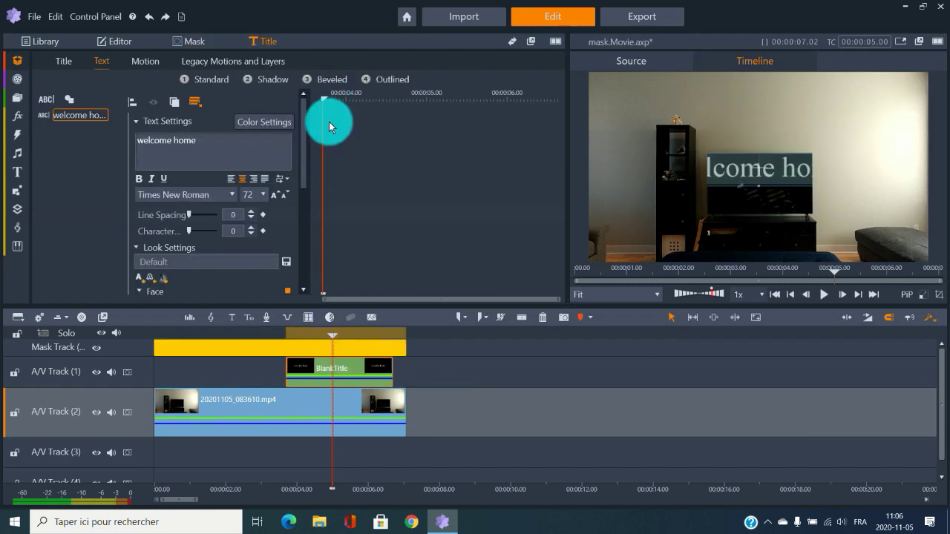
{"action": "left_click", "coordinate": [317, 98]}
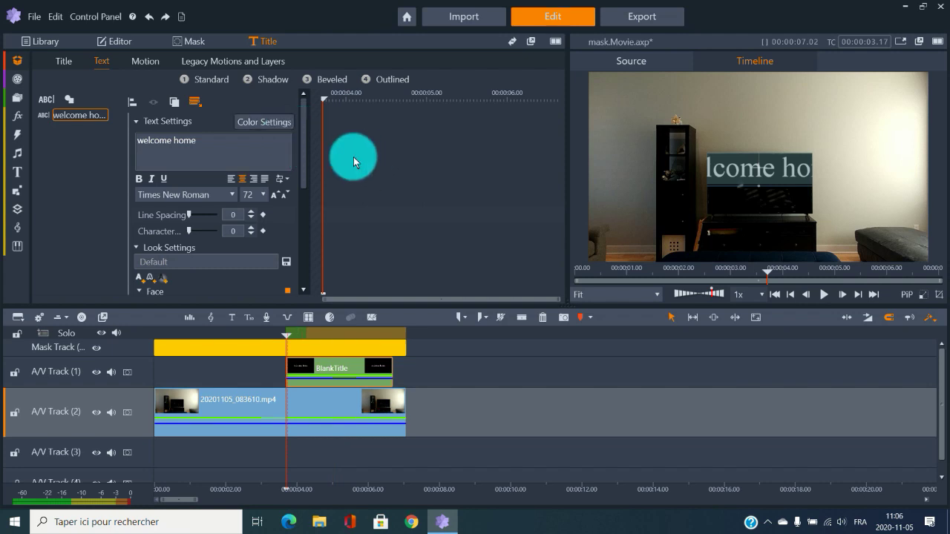
{"action": "left_click", "coordinate": [152, 67]}
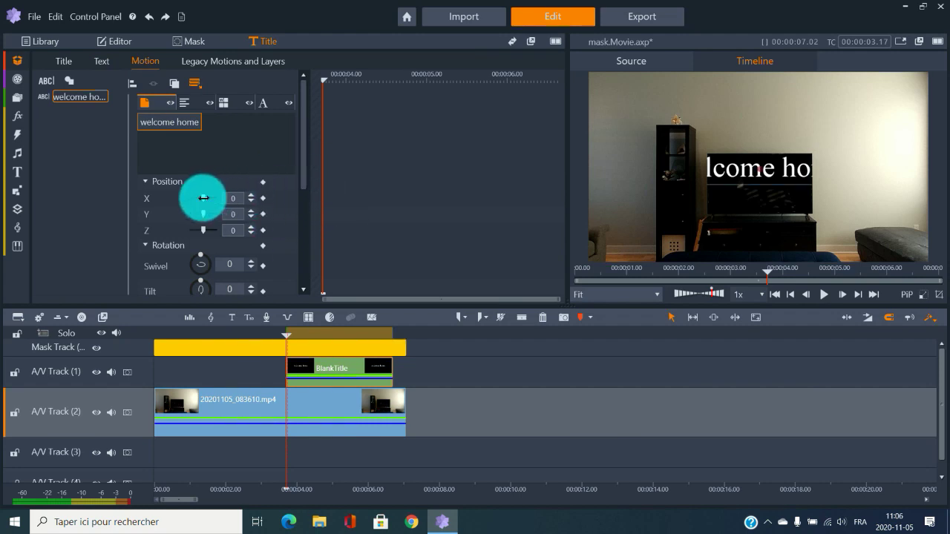
{"action": "left_click_drag", "start_coordinate": [200, 198], "coordinate": [198, 197]}
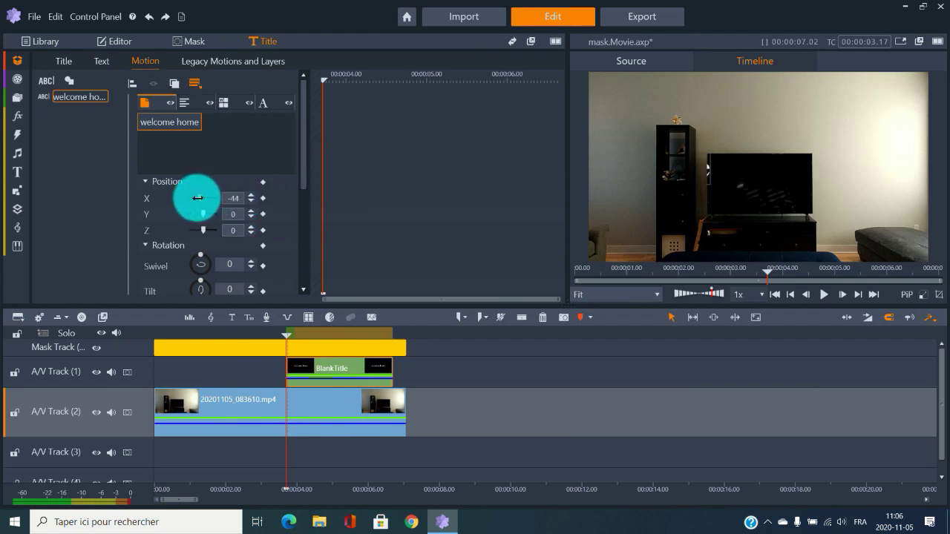
{"action": "left_click", "coordinate": [264, 199]}
{"action": "left_click_drag", "start_coordinate": [325, 83], "coordinate": [570, 84]}
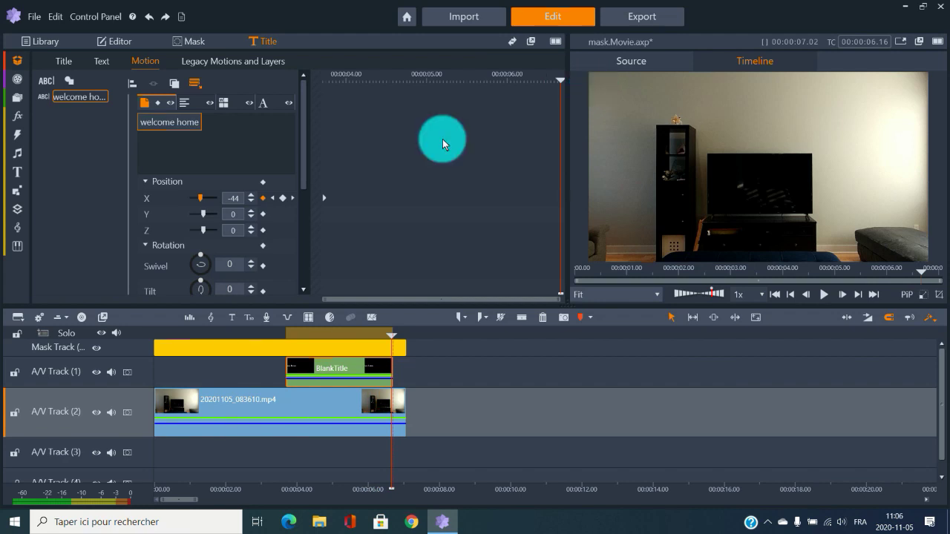
{"action": "left_click_drag", "start_coordinate": [202, 197], "coordinate": [316, 198]}
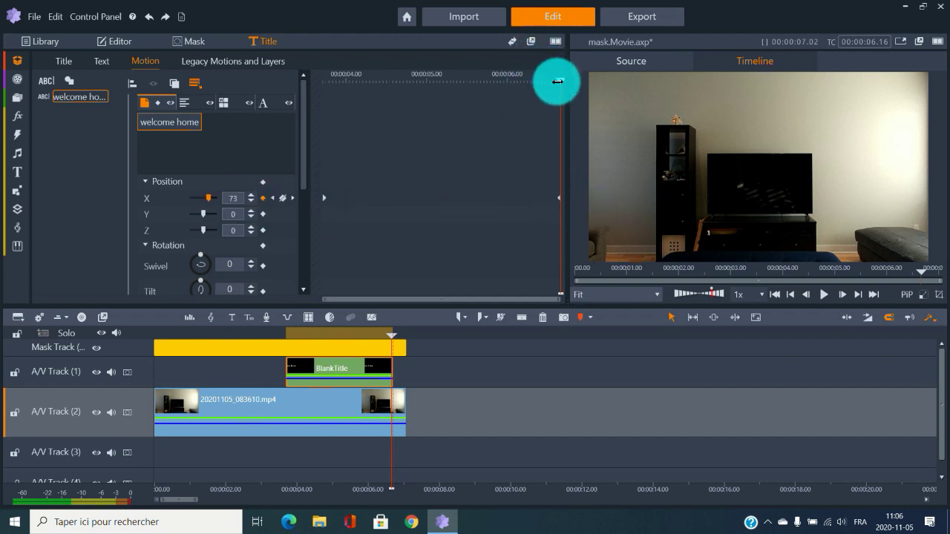
{"action": "left_click_drag", "start_coordinate": [557, 82], "coordinate": [205, 91]}
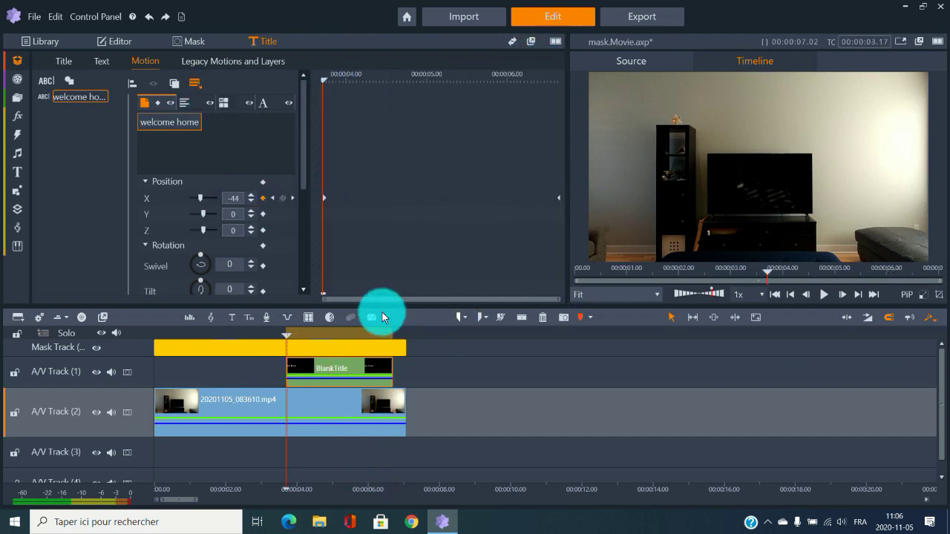
{"action": "left_click_drag", "start_coordinate": [284, 334], "coordinate": [267, 334]}
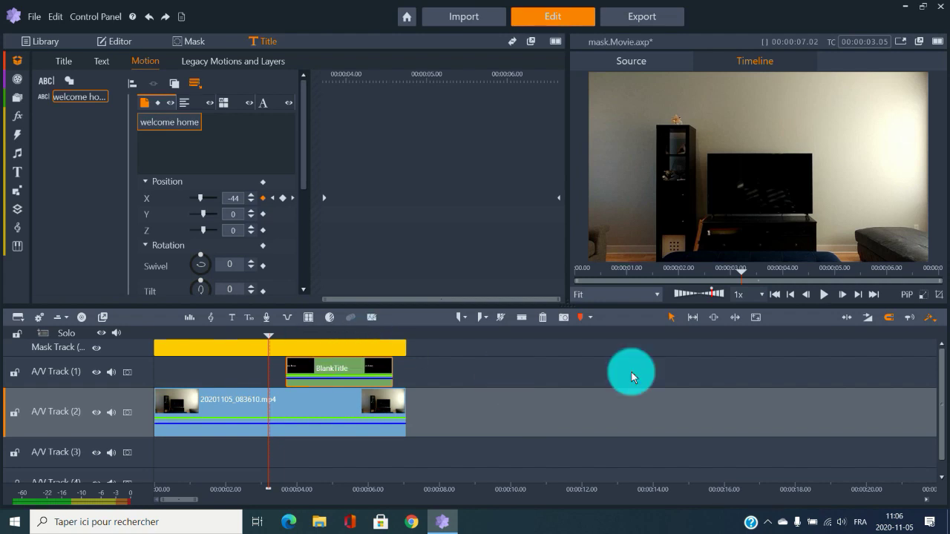
{"action": "left_click", "coordinate": [824, 297]}
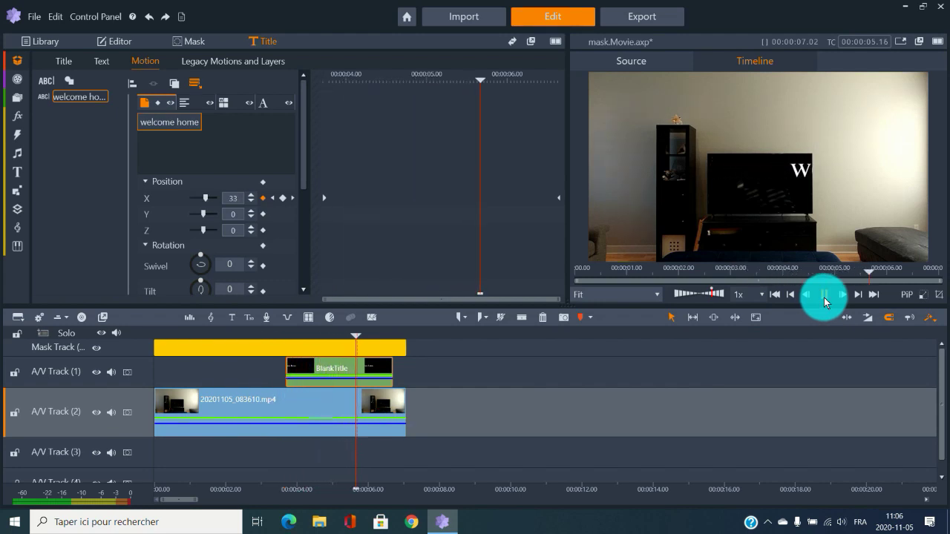
{"action": "left_click", "coordinate": [824, 297]}
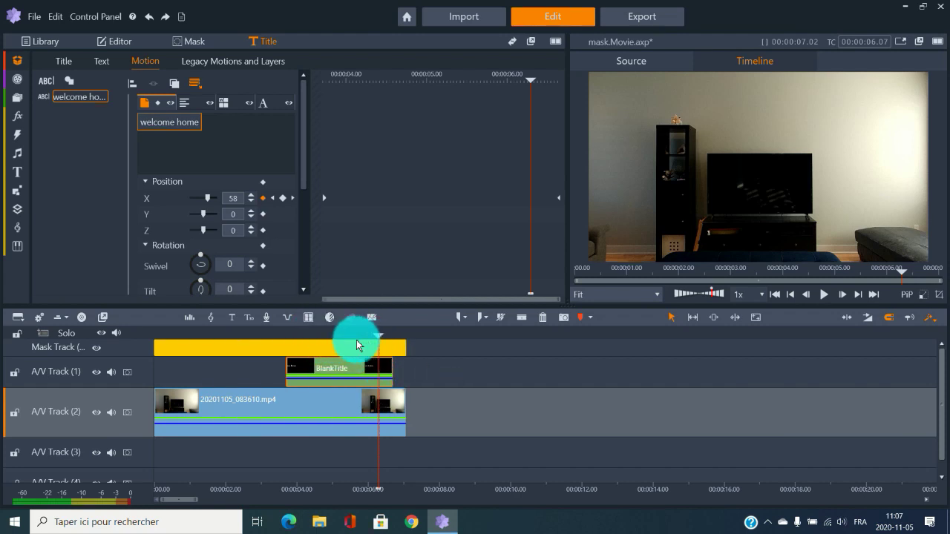
At 4.23 s, open the TV mask's Function settings and raise the matte opacity to 100.
{"action": "left_click_drag", "start_coordinate": [357, 345], "coordinate": [310, 350]}
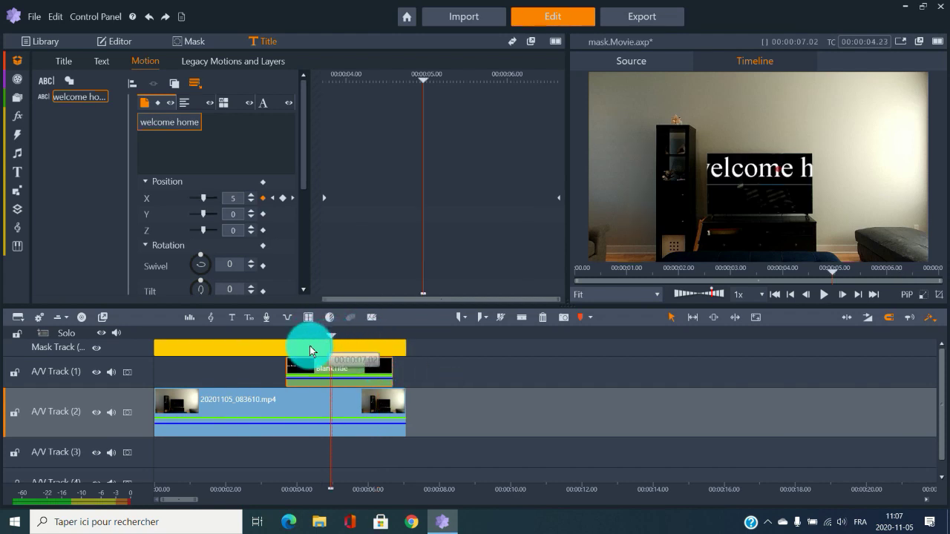
{"action": "double_click", "coordinate": [310, 351]}
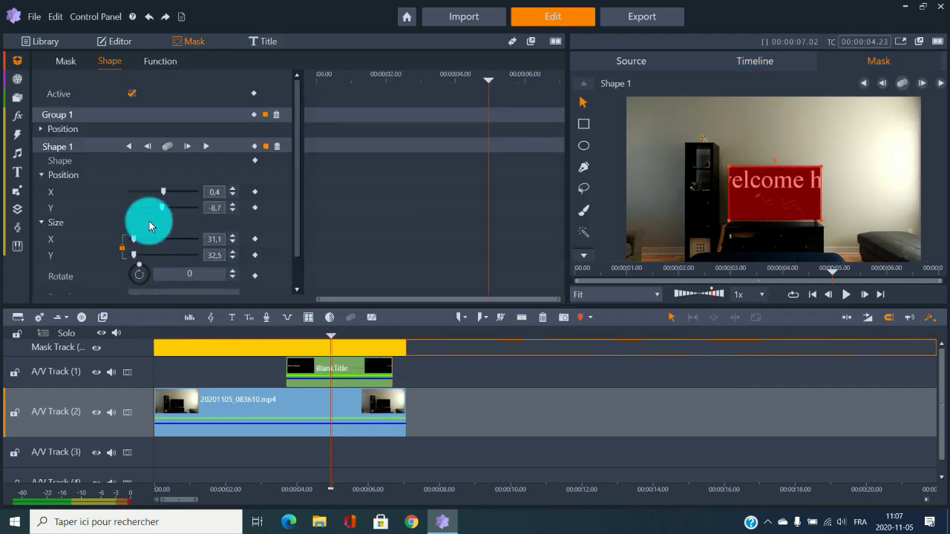
{"action": "left_click", "coordinate": [158, 67]}
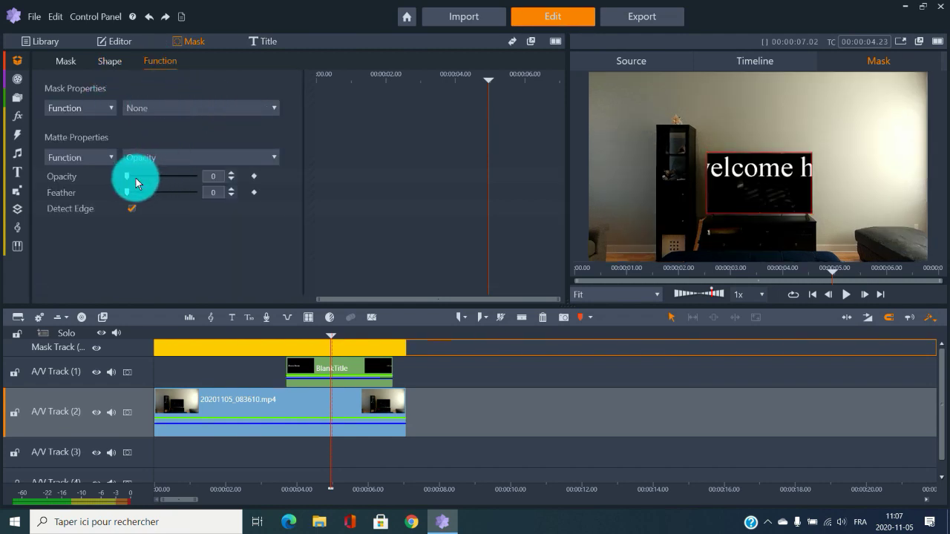
{"action": "left_click_drag", "start_coordinate": [127, 176], "coordinate": [215, 183]}
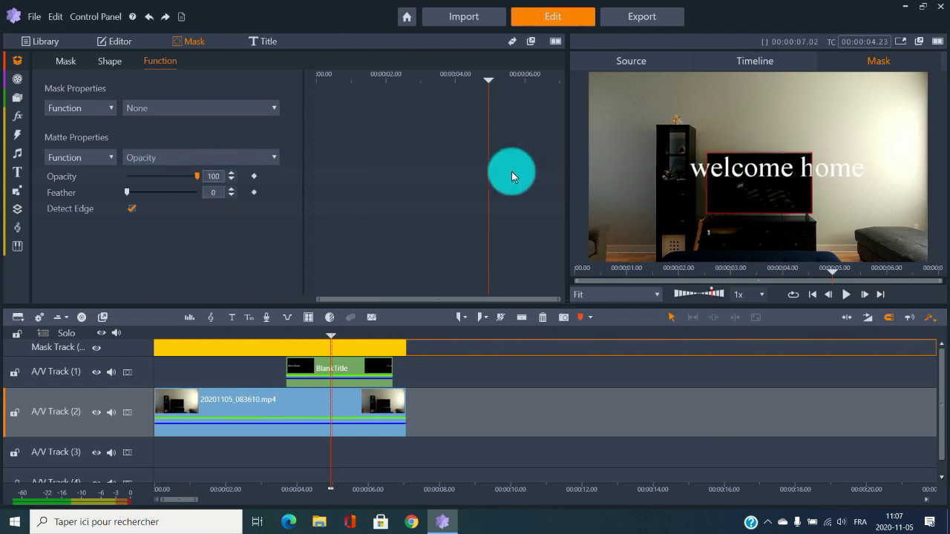
Set the mask function to Opacity with value 0, then check the title around 3.13 seconds.
{"action": "left_click", "coordinate": [270, 108]}
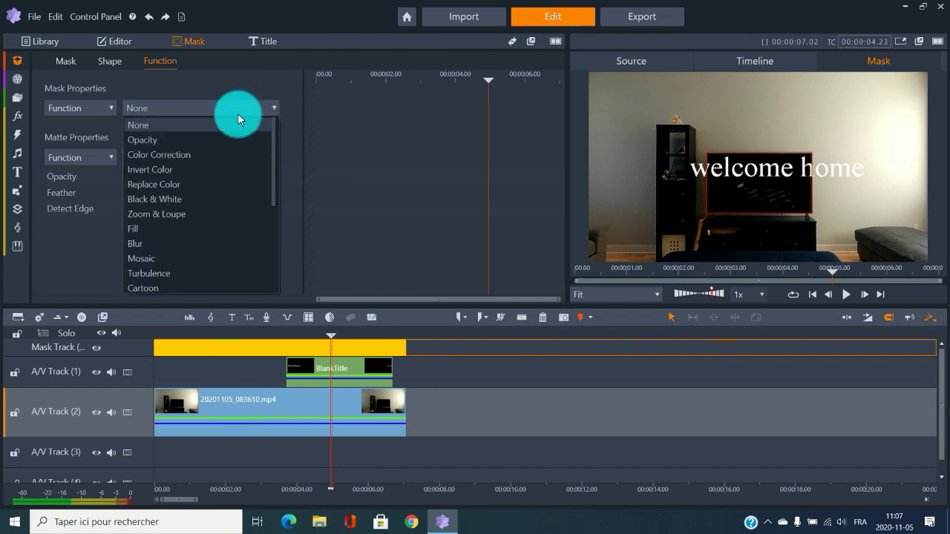
{"action": "left_click", "coordinate": [199, 141]}
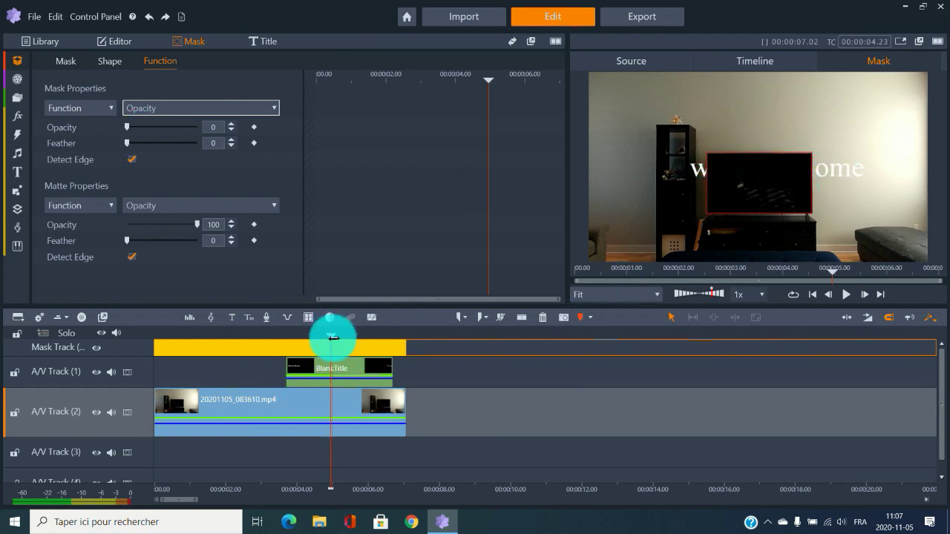
{"action": "left_click", "coordinate": [289, 334]}
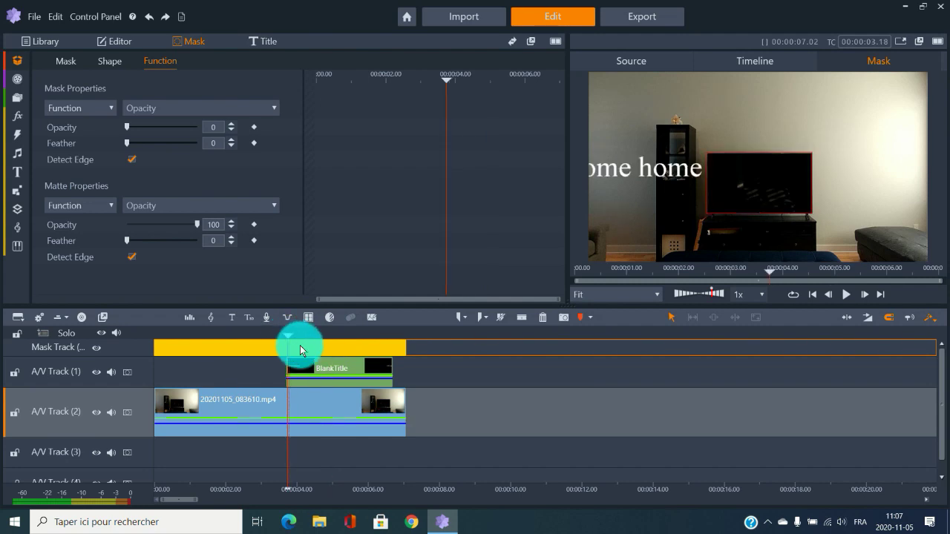
{"action": "left_click", "coordinate": [282, 336]}
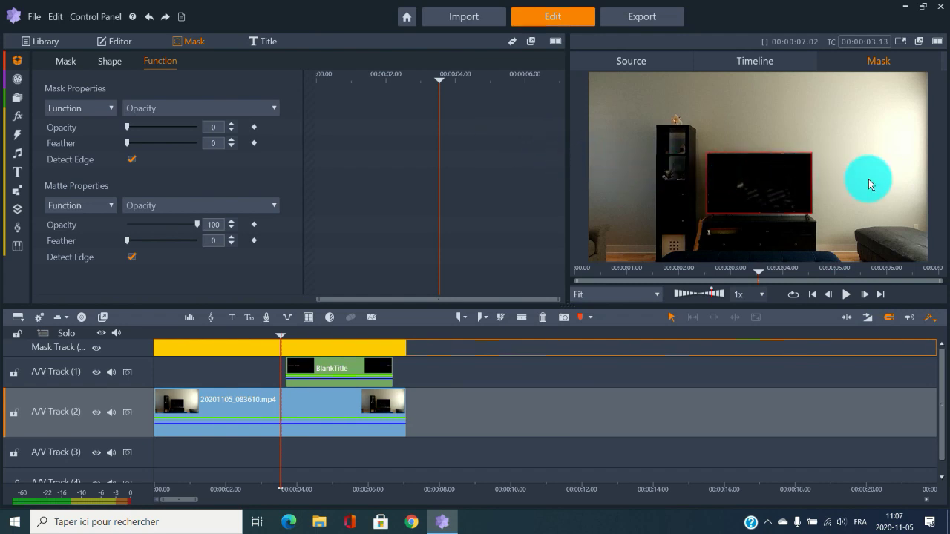
Play back the masked clip, then stretch the mask clip to the end of the room video.
{"action": "left_click", "coordinate": [847, 297]}
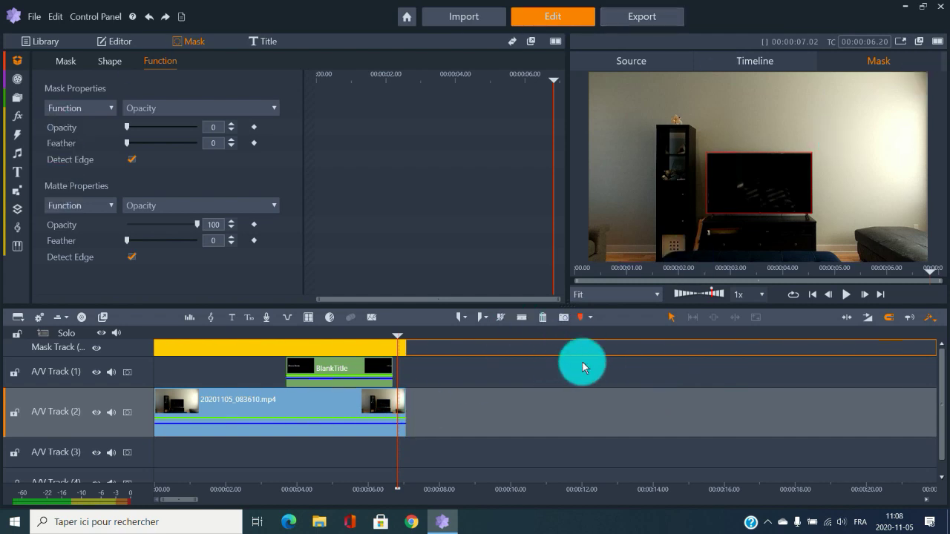
{"action": "left_click_drag", "start_coordinate": [414, 355], "coordinate": [406, 349]}
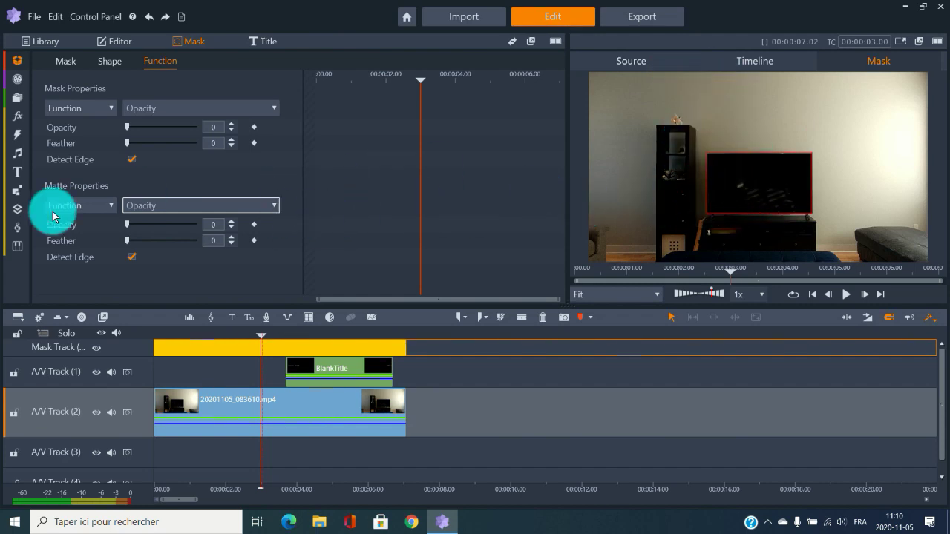
{"action": "left_click", "coordinate": [273, 205]}
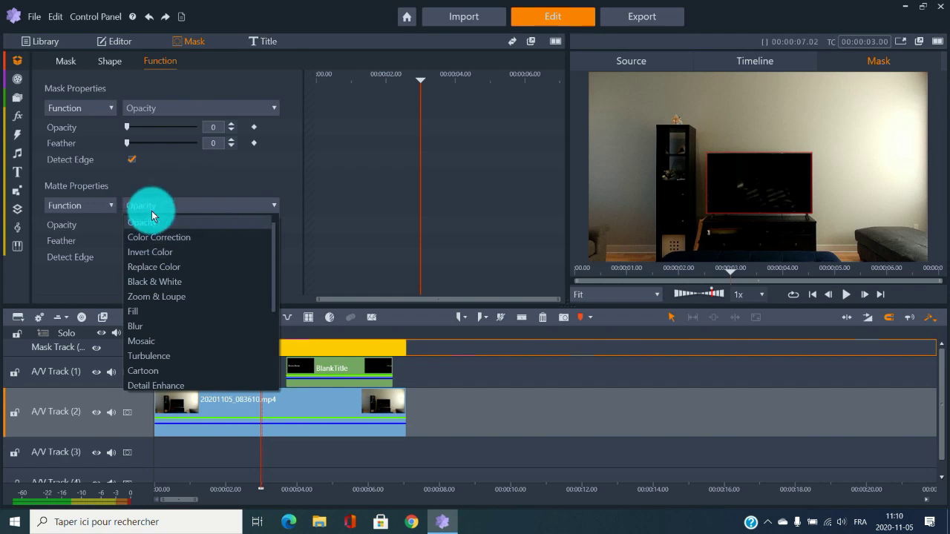
{"action": "scroll", "coordinate": [193, 258], "scroll_direction": "down", "scroll_amount": 3}
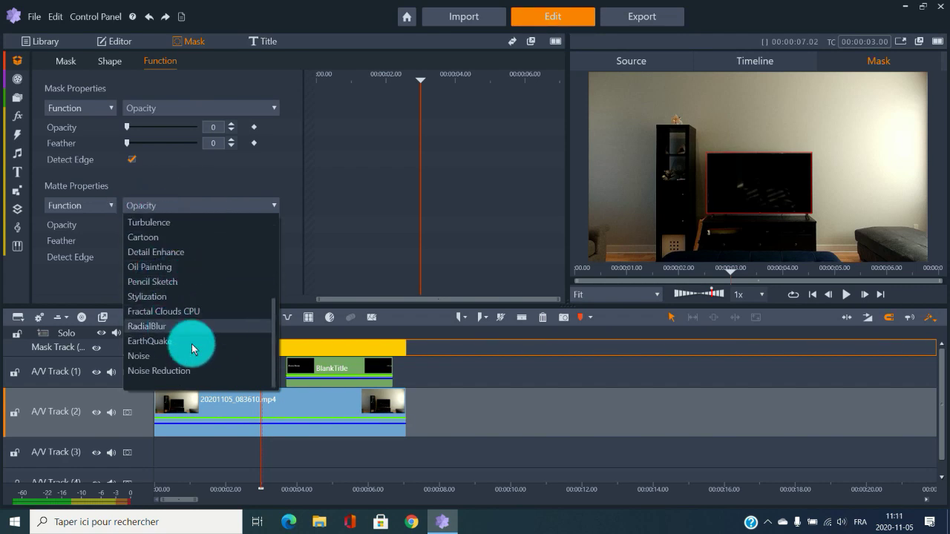
{"action": "left_click", "coordinate": [549, 374]}
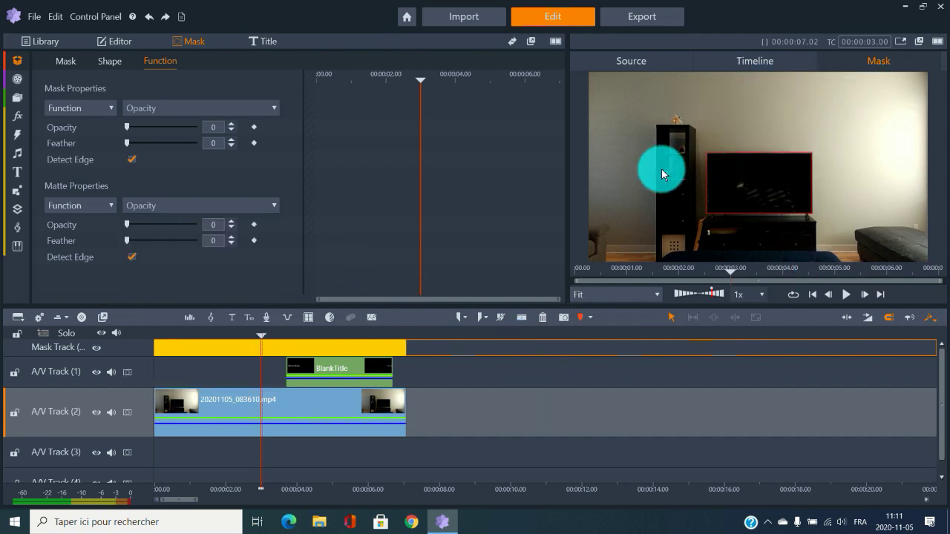